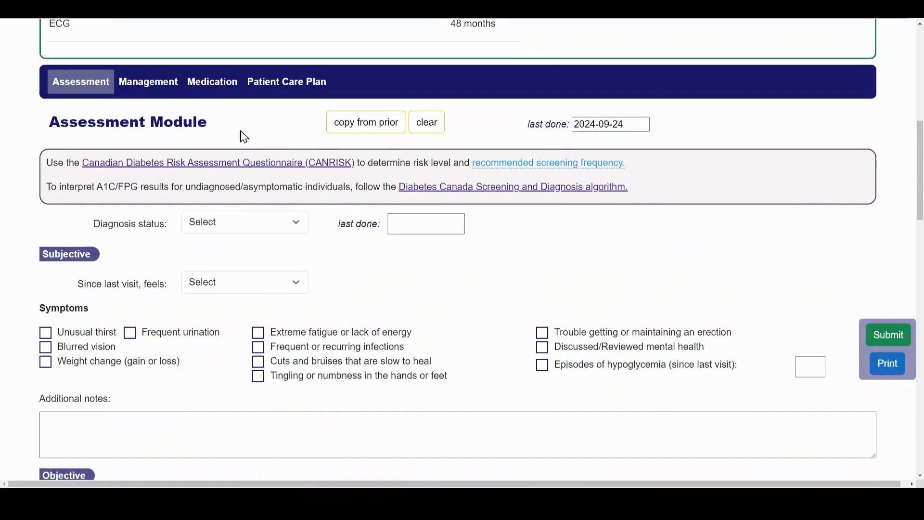
Open the Management module and look through its content
{"action": "left_click", "coordinate": [167, 91]}
{"action": "scroll", "coordinate": [335, 170], "scroll_direction": "down", "scroll_amount": 2}
{"action": "scroll", "coordinate": [336, 170], "scroll_direction": "down", "scroll_amount": 1}
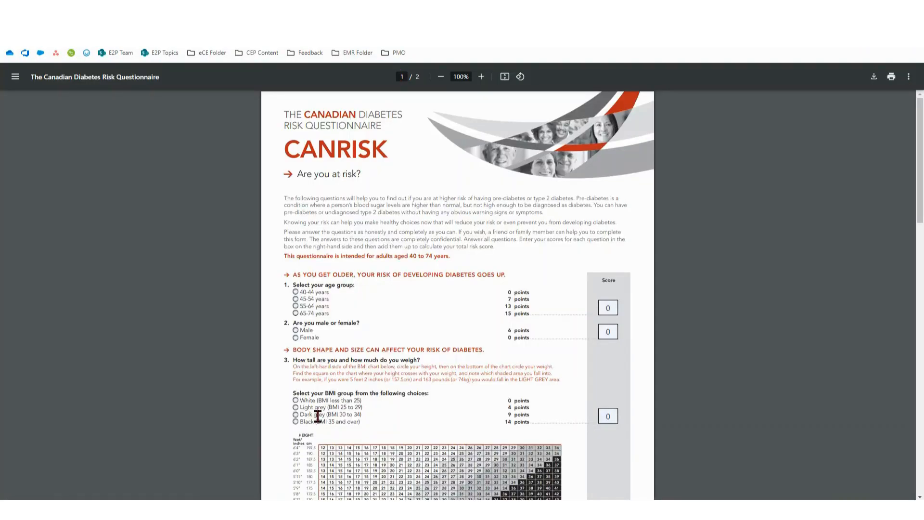
Look through the CANRISK questionnaire up to the physical activity and family history questions, and return to the E2P Diabetes Management Tool
{"action": "scroll", "coordinate": [318, 417], "scroll_direction": "down", "scroll_amount": 13}
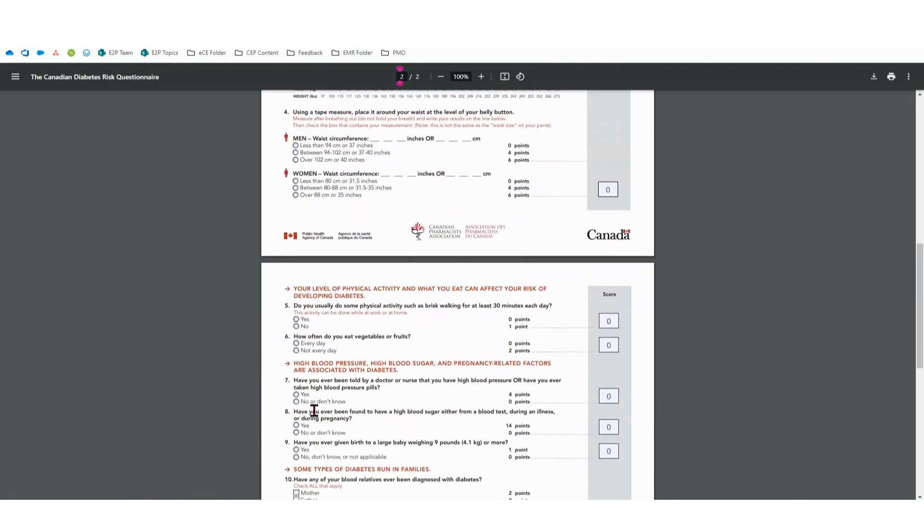
{"action": "scroll", "coordinate": [314, 410], "scroll_direction": "down", "scroll_amount": 1}
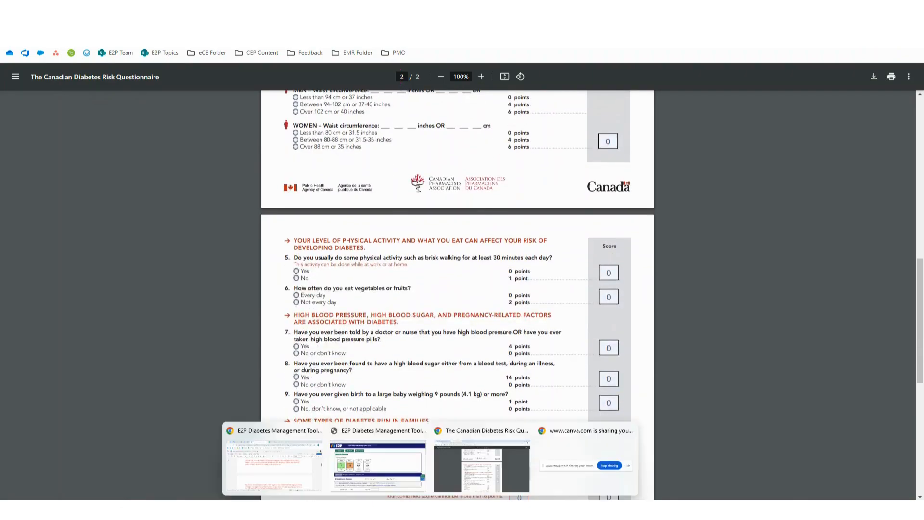
{"action": "left_click", "coordinate": [402, 463]}
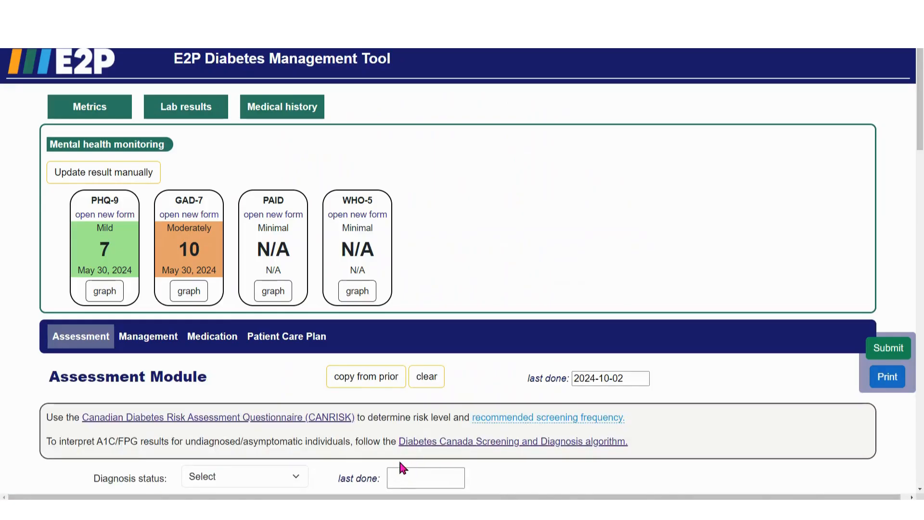
View new PHQ-9, GAD-7 and WHO-5 forms from the mental health monitoring cards, returning to the diabetes tool after each one
{"action": "left_click", "coordinate": [129, 216]}
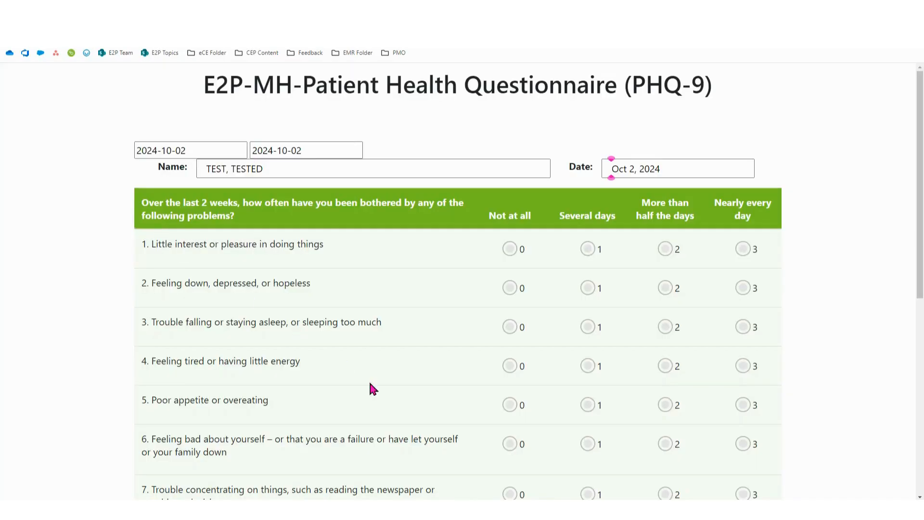
{"action": "left_click", "coordinate": [380, 462]}
{"action": "left_click", "coordinate": [204, 215]}
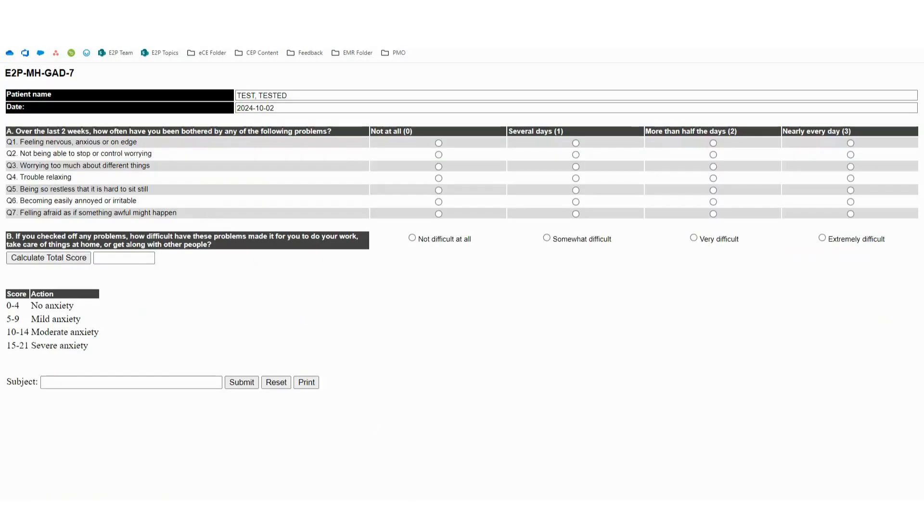
{"action": "left_click", "coordinate": [385, 467]}
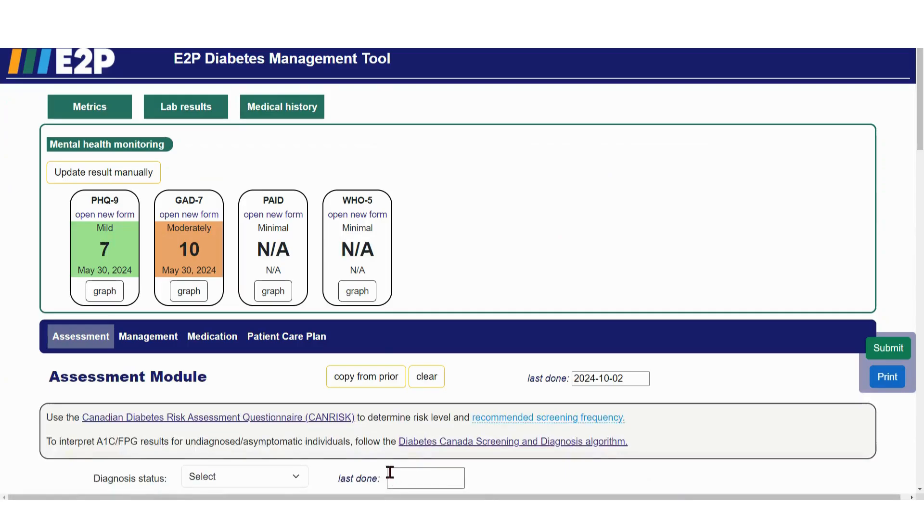
{"action": "left_click", "coordinate": [356, 215]}
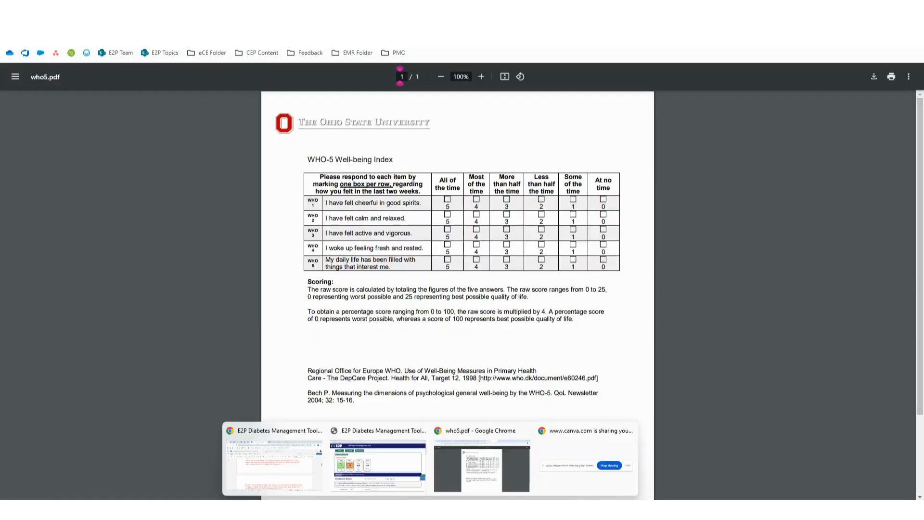
{"action": "left_click", "coordinate": [392, 466]}
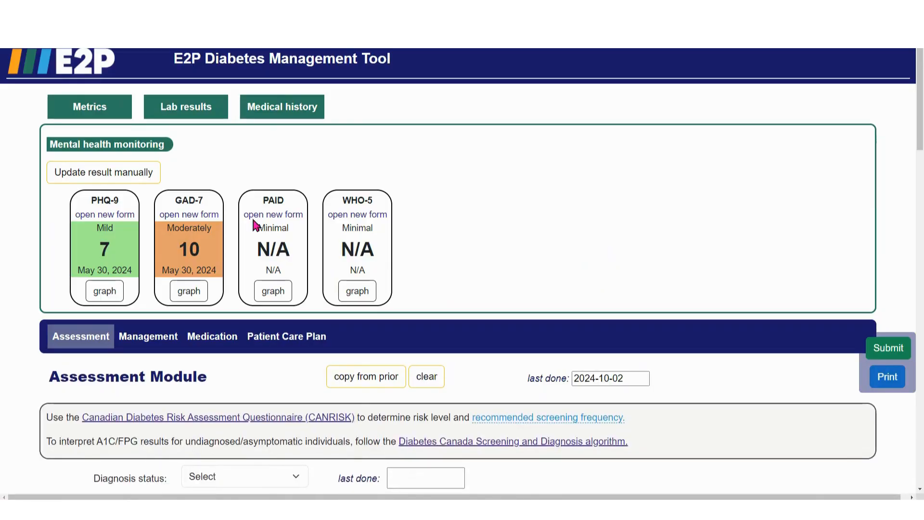
View the Medical history section and the Metrics section of the diabetes tool
{"action": "left_click", "coordinate": [276, 113]}
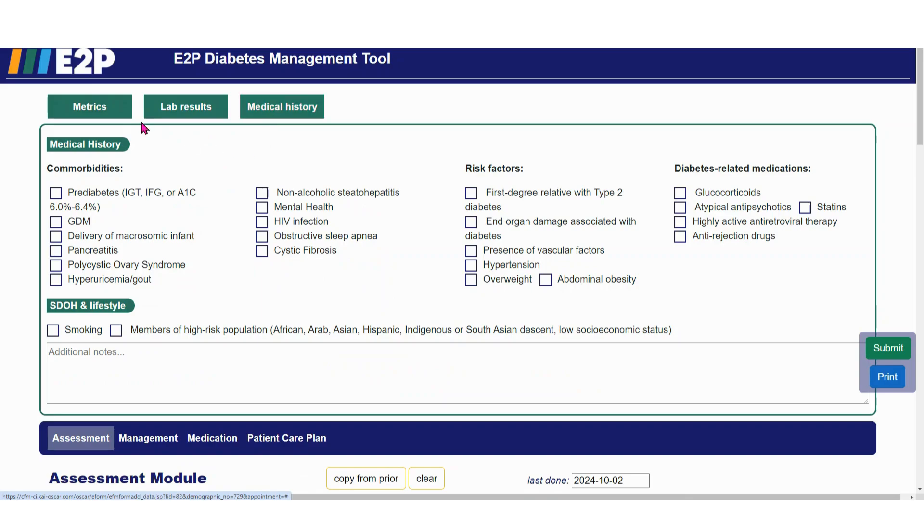
{"action": "left_click", "coordinate": [108, 110]}
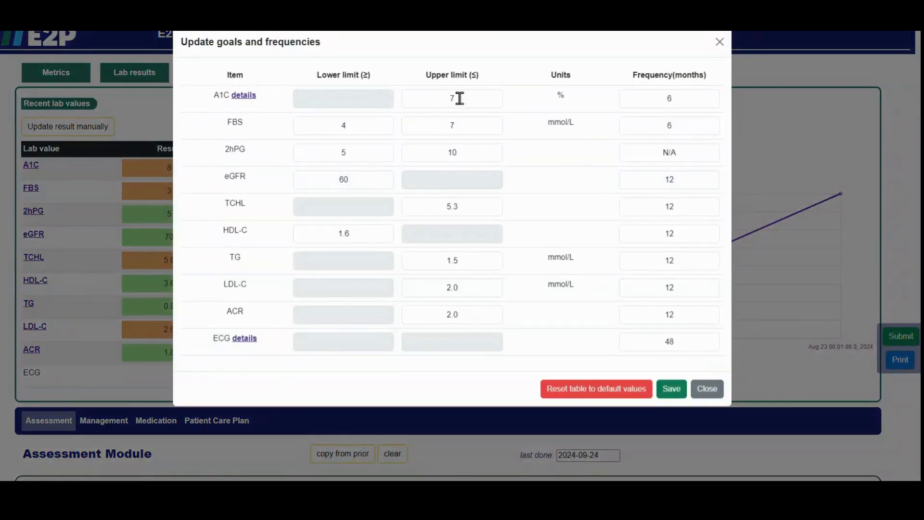
Set the upper limits for A1C to 10, TCHL to 6 and LDL-C to 3, set the FBS lower limit to 2, and save the goals
{"action": "left_click", "coordinate": [468, 98]}
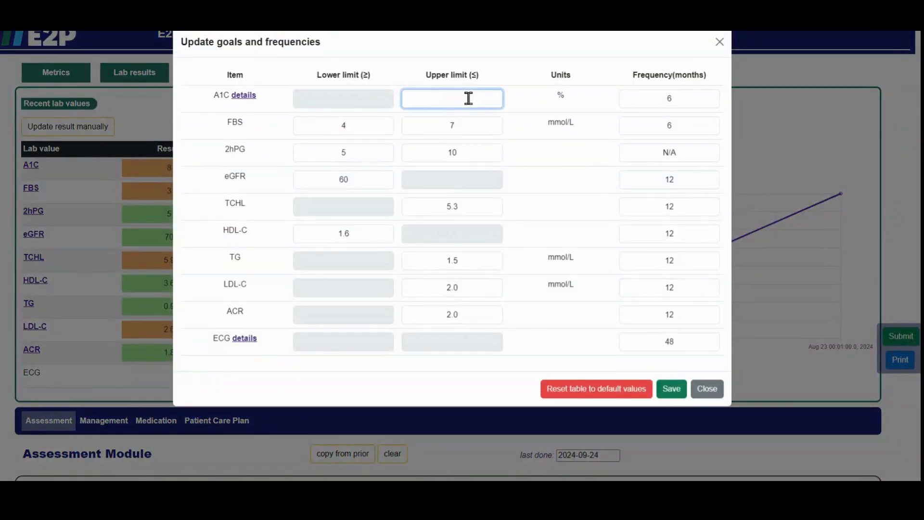
{"action": "type", "text": "10"}
{"action": "double_click", "coordinate": [360, 125]}
{"action": "type", "text": "2"}
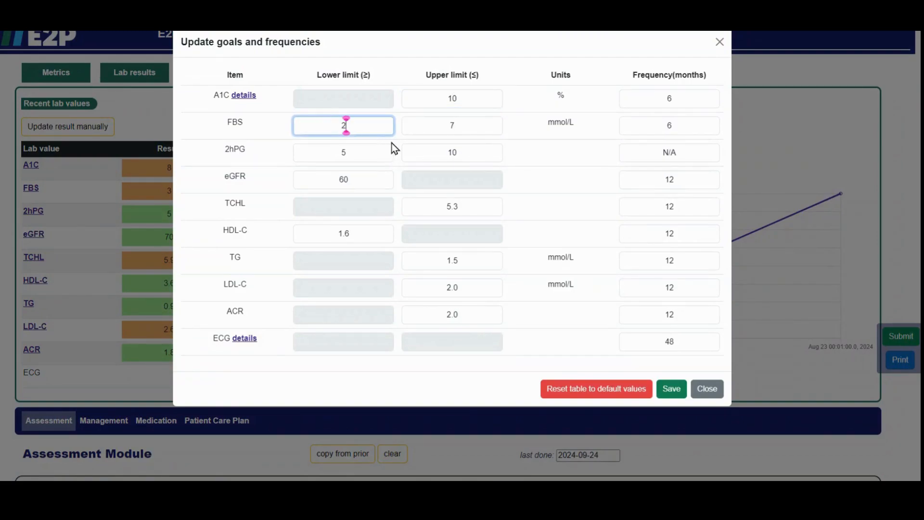
{"action": "double_click", "coordinate": [481, 207]}
{"action": "type", "text": "6"}
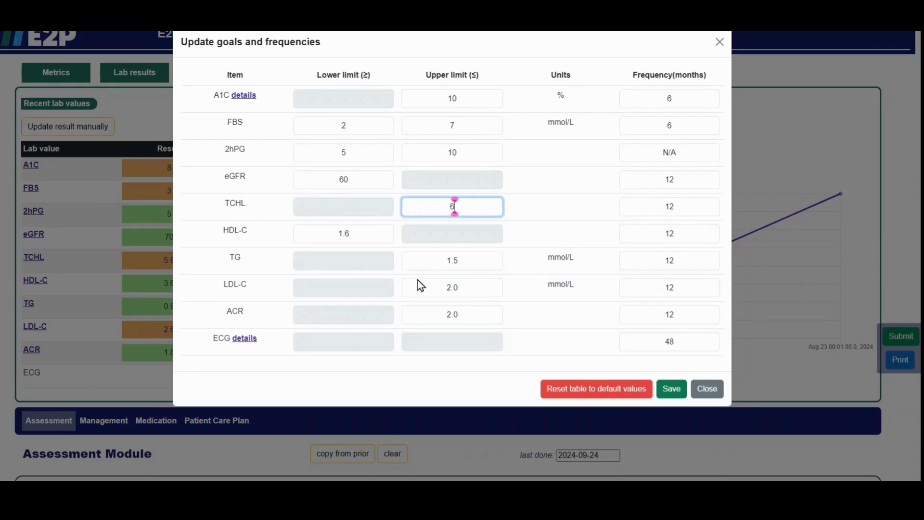
{"action": "double_click", "coordinate": [475, 288]}
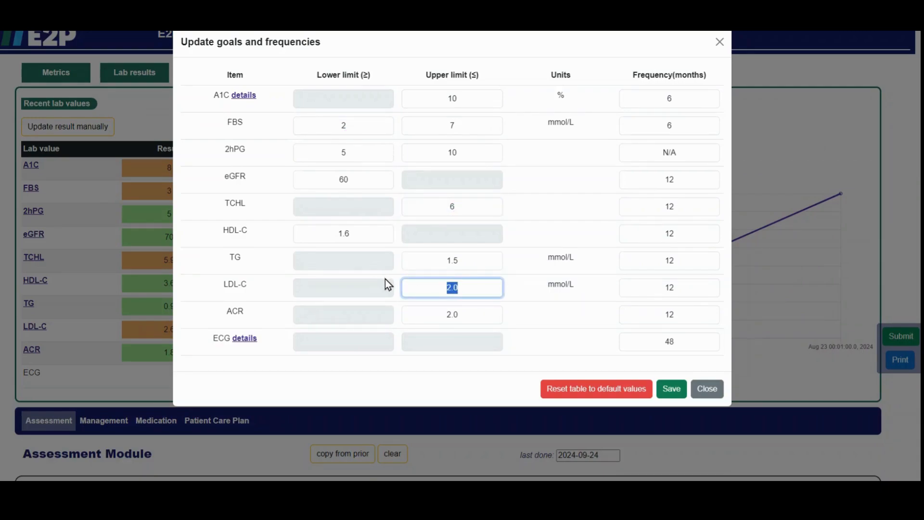
{"action": "type", "text": "3"}
{"action": "left_click", "coordinate": [678, 392]}
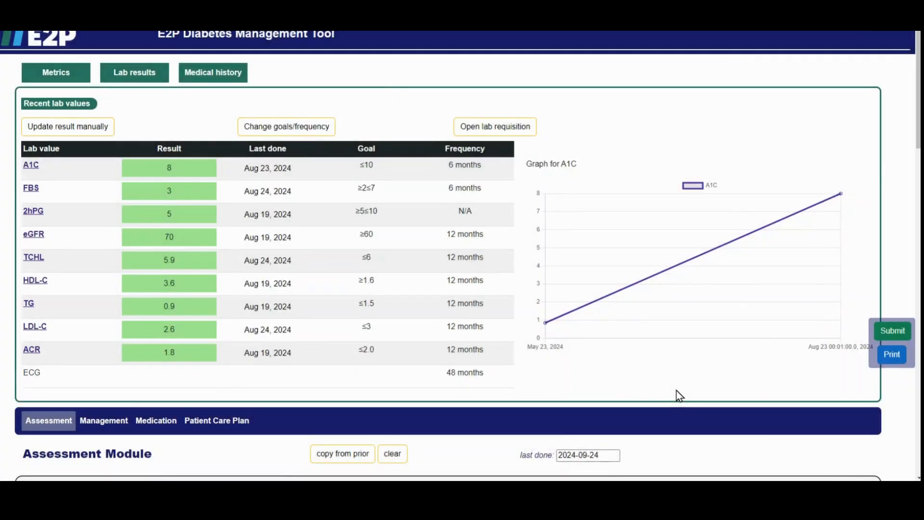
In the Management module, mark appropriate diet and discussed progress and methods to quit, and select the Healthy Eating patient resource
{"action": "scroll", "coordinate": [621, 362], "scroll_direction": "down", "scroll_amount": 5}
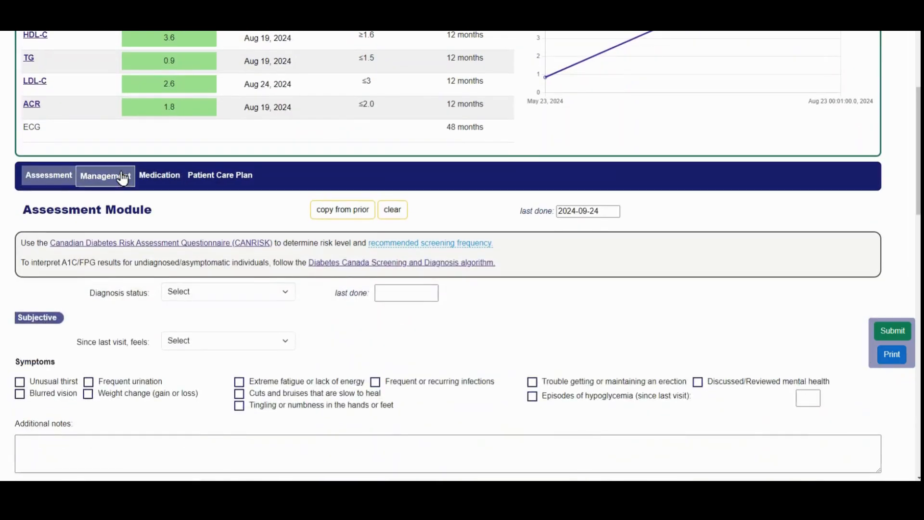
{"action": "left_click", "coordinate": [123, 178]}
{"action": "scroll", "coordinate": [132, 181], "scroll_direction": "down", "scroll_amount": 1}
{"action": "left_click", "coordinate": [117, 194]}
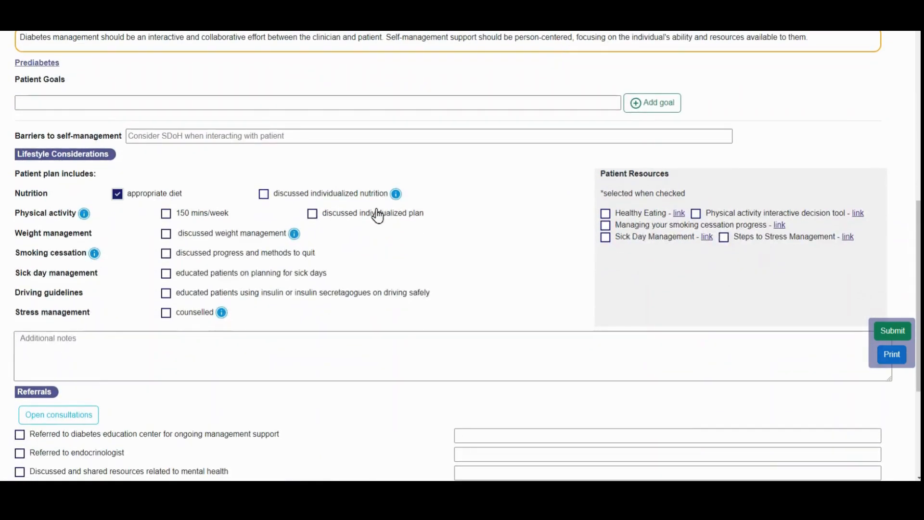
{"action": "left_click", "coordinate": [624, 217]}
{"action": "left_click", "coordinate": [231, 253]}
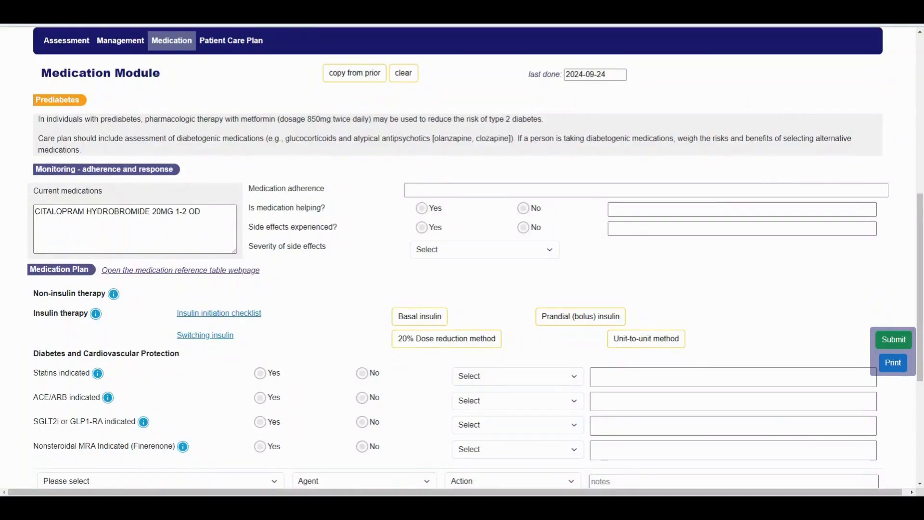
Read the non-insulin and insulin therapy guidance in the Medication Plan, then view and close the insulin initiation checklist
{"action": "scroll", "coordinate": [346, 309], "scroll_direction": "down", "scroll_amount": 1}
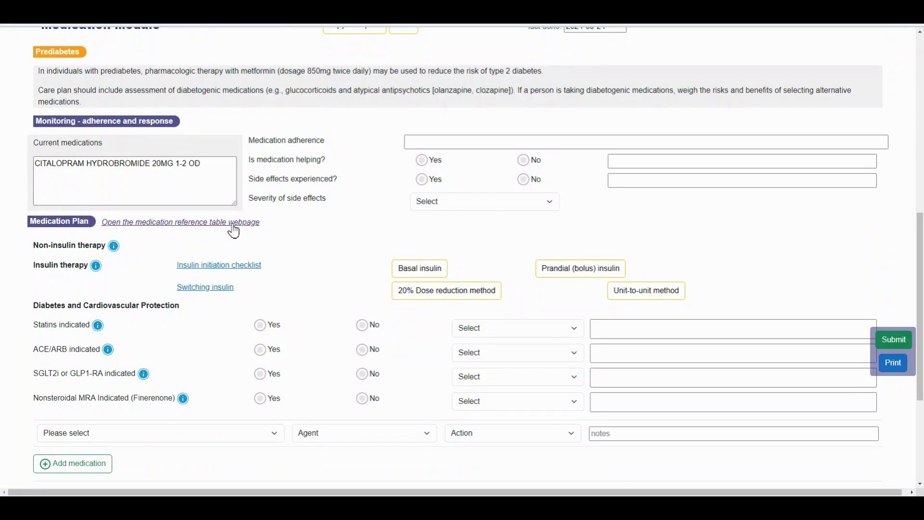
{"action": "mouse_move", "coordinate": [115, 248]}
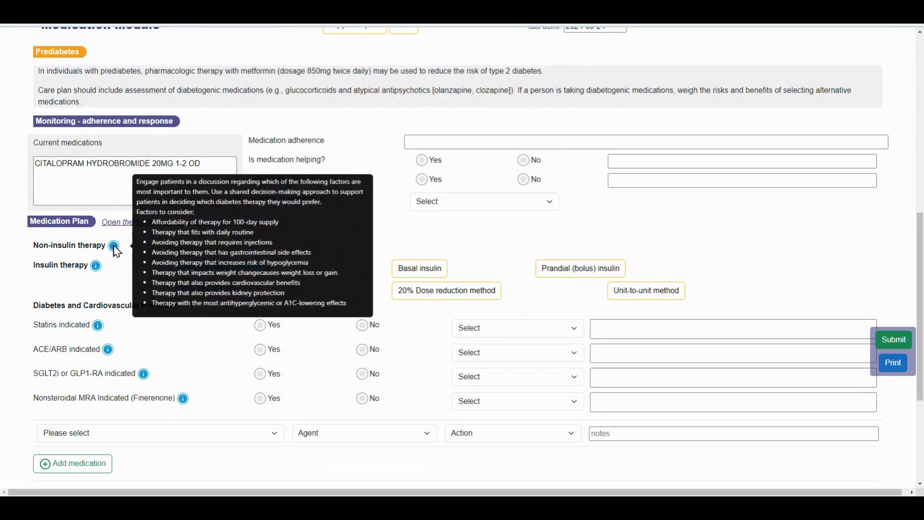
{"action": "mouse_move", "coordinate": [96, 266]}
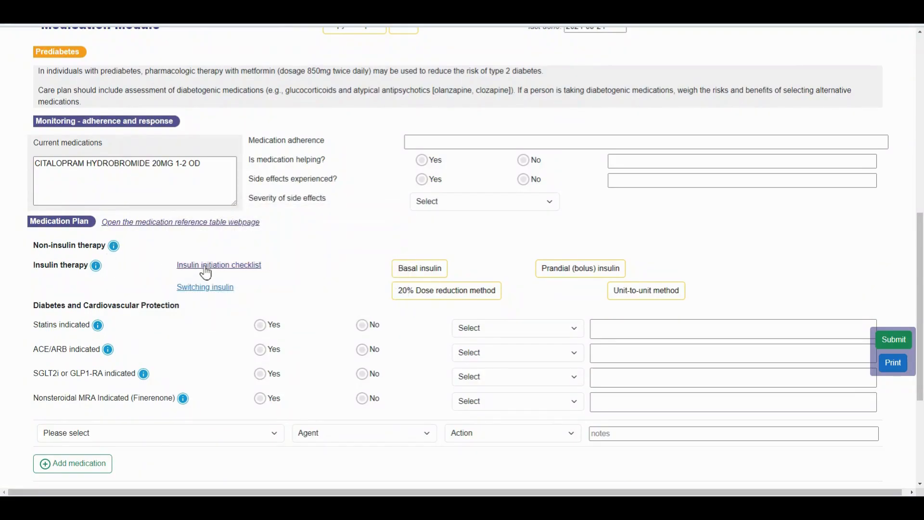
{"action": "left_click", "coordinate": [205, 271]}
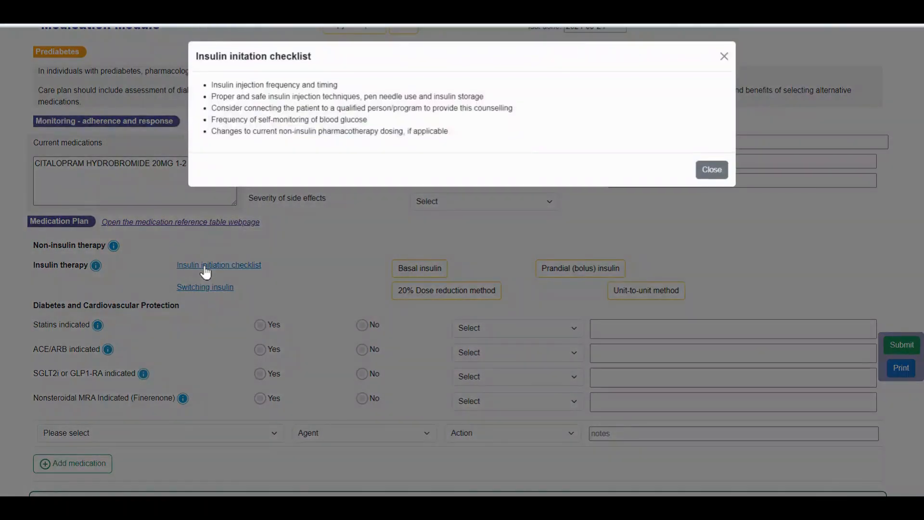
{"action": "left_click", "coordinate": [712, 179]}
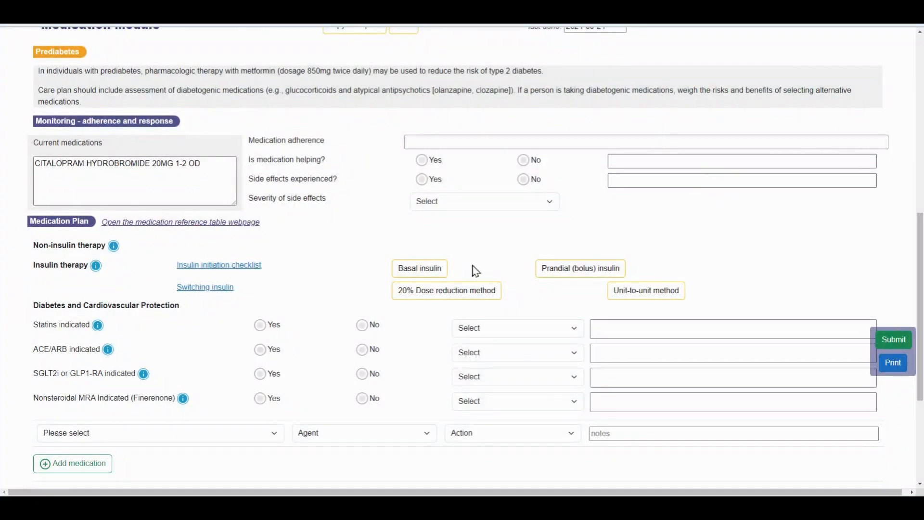
Review and close the basal insulin flowchart, then open the 20% dose reduction method
{"action": "left_click", "coordinate": [414, 275]}
{"action": "scroll", "coordinate": [418, 274], "scroll_direction": "down", "scroll_amount": 3}
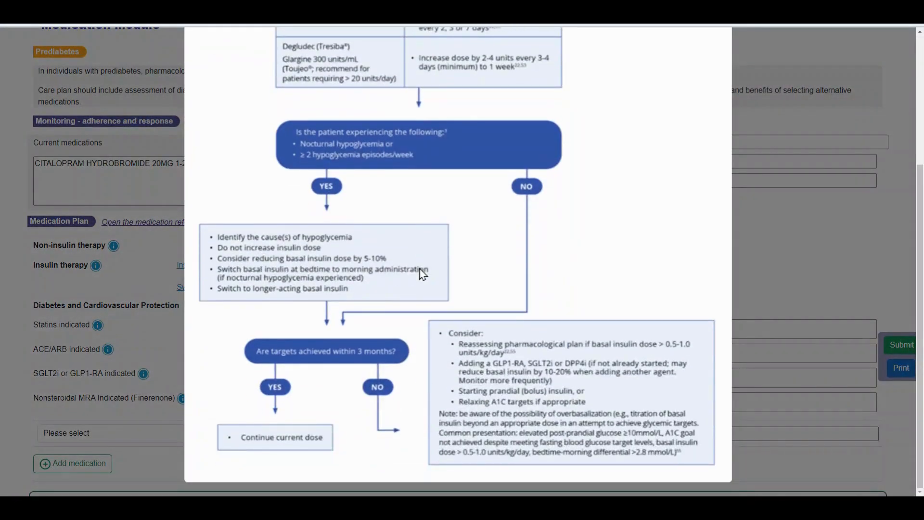
{"action": "scroll", "coordinate": [422, 274], "scroll_direction": "up", "scroll_amount": 3}
{"action": "left_click", "coordinate": [721, 57]}
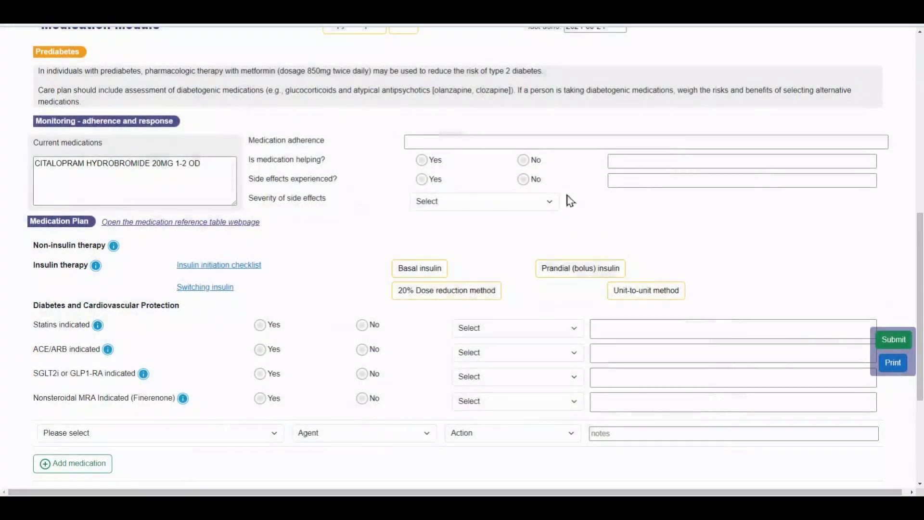
{"action": "left_click", "coordinate": [465, 302]}
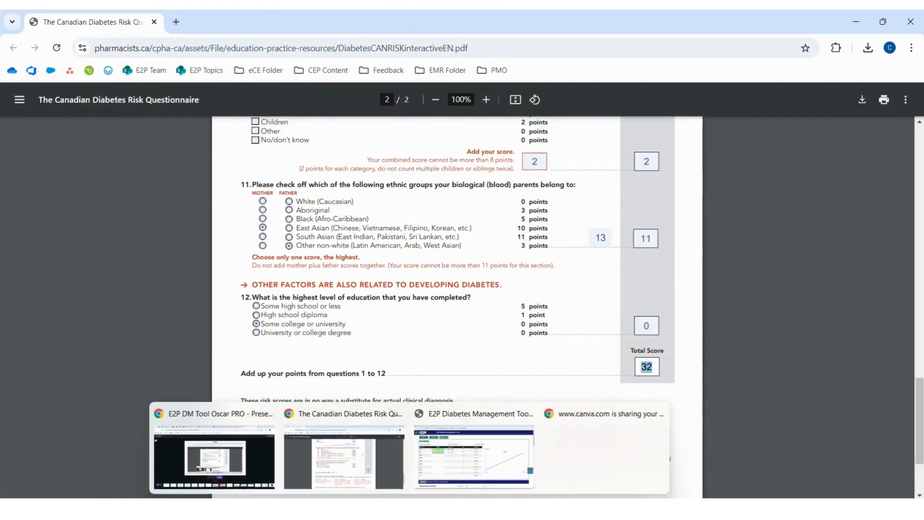
Return to the diabetes tool, read the recommended screening frequency, and set the diagnosis status to High Risk
{"action": "left_click", "coordinate": [481, 418]}
{"action": "scroll", "coordinate": [482, 403], "scroll_direction": "down", "scroll_amount": 4}
{"action": "scroll", "coordinate": [482, 402], "scroll_direction": "down", "scroll_amount": 4}
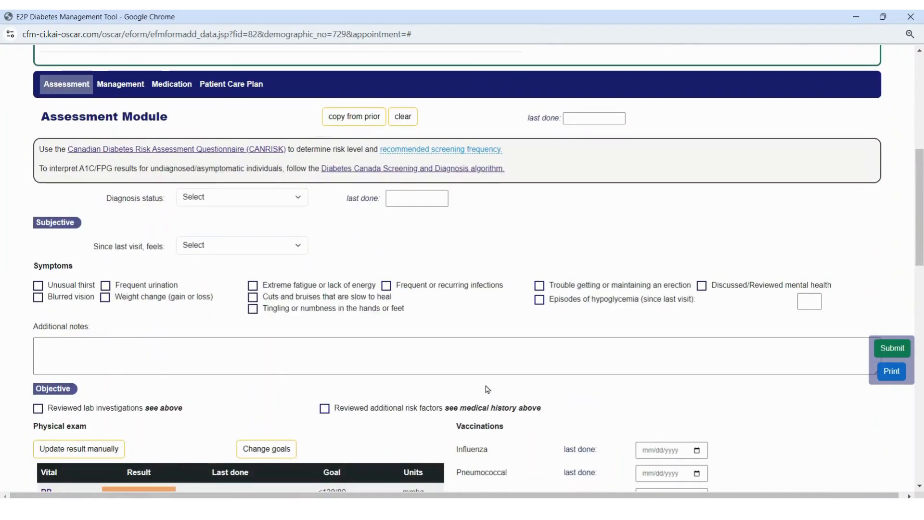
{"action": "mouse_move", "coordinate": [483, 150]}
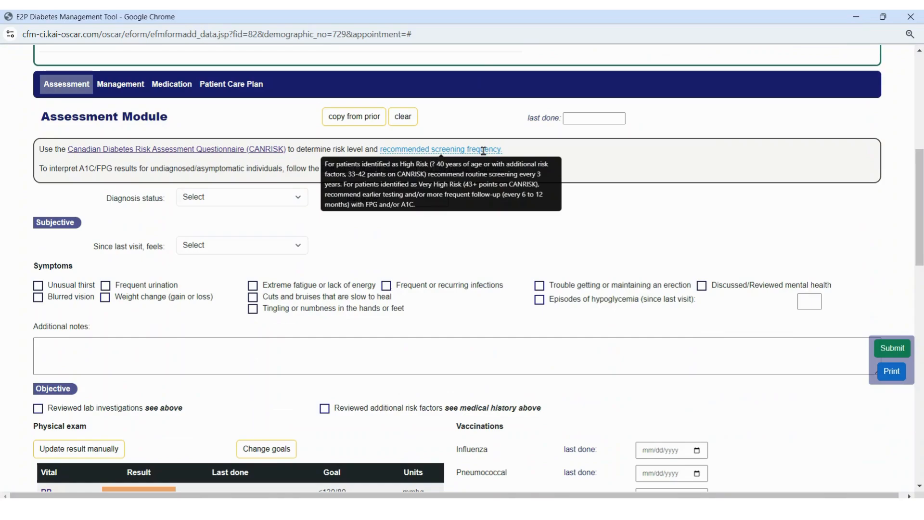
{"action": "left_click", "coordinate": [241, 197]}
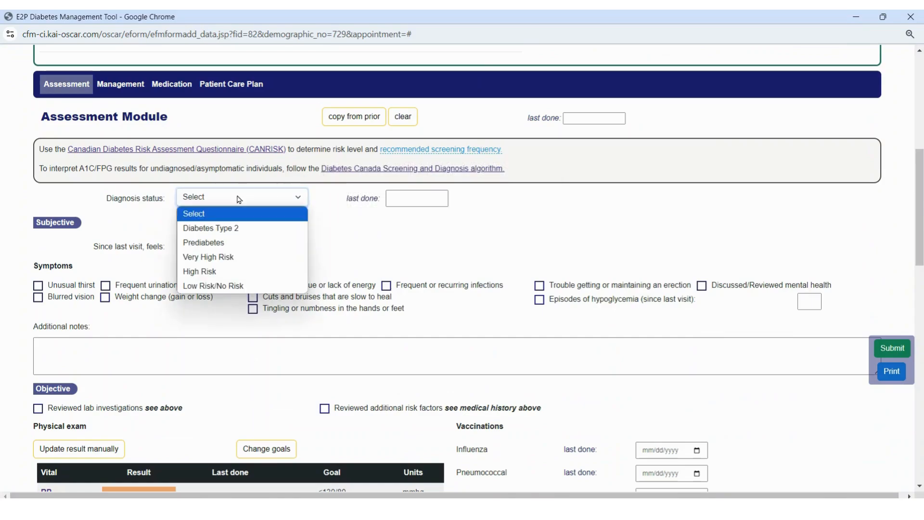
{"action": "left_click", "coordinate": [225, 270]}
Consult the Diabetes Canada screening and diagnosis algorithm and return to the patient's recent lab values
{"action": "scroll", "coordinate": [231, 268], "scroll_direction": "up", "scroll_amount": 5}
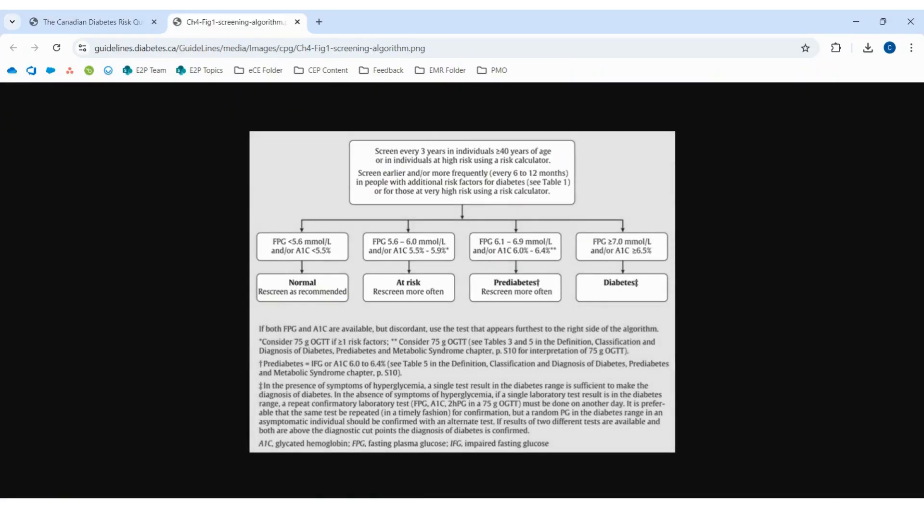
{"action": "left_click", "coordinate": [470, 448]}
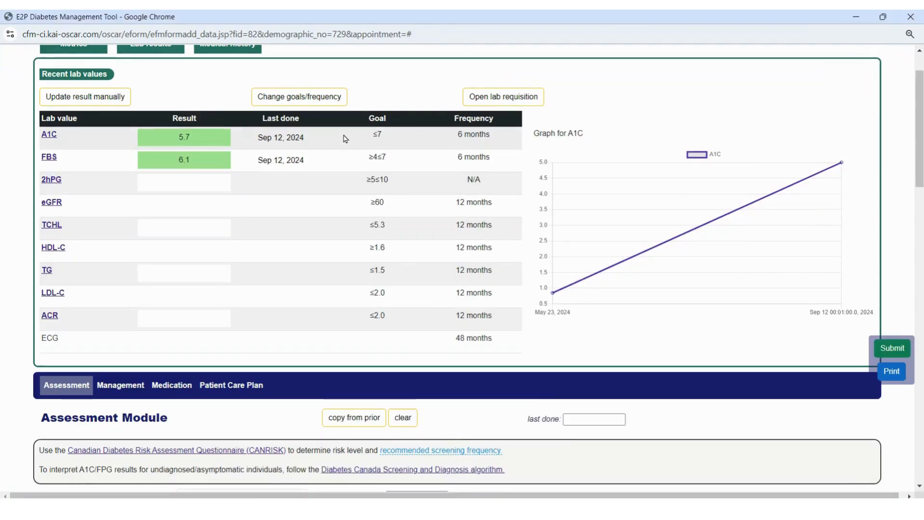
In the medical history, mark first-degree relative with Type 2 diabetes, presence of vascular factors, abdominal obesity and overweight as risk factors
{"action": "scroll", "coordinate": [345, 139], "scroll_direction": "up", "scroll_amount": 2}
{"action": "left_click", "coordinate": [228, 104]}
{"action": "left_click", "coordinate": [467, 173]}
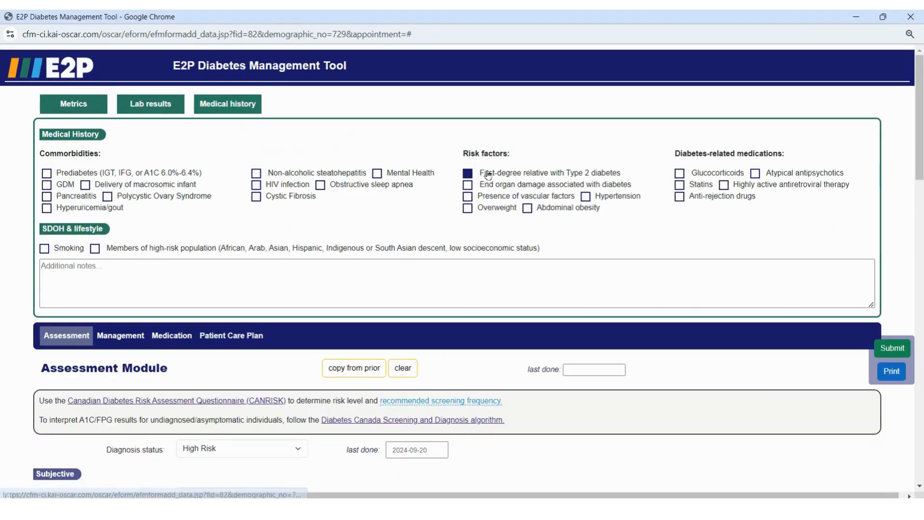
{"action": "left_click", "coordinate": [494, 199]}
{"action": "left_click", "coordinate": [528, 208]}
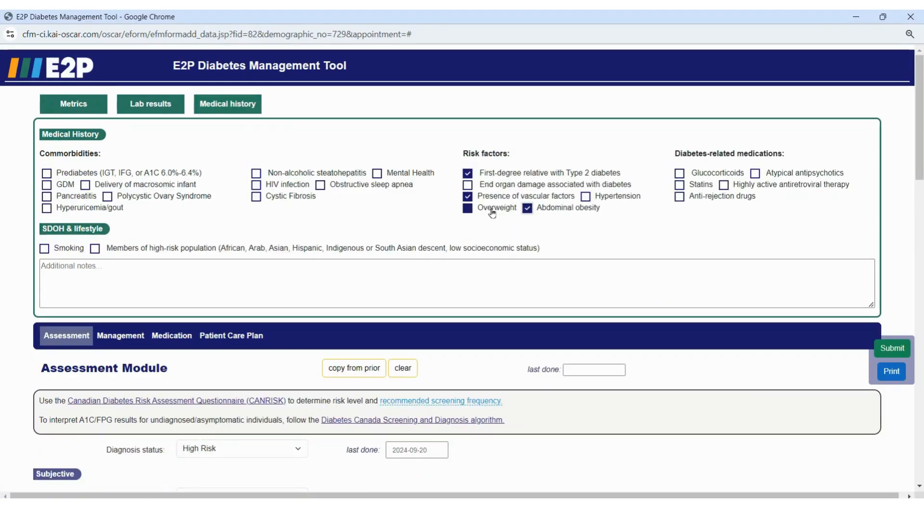
Mark frequent urination as a symptom in the Assessment Module
{"action": "scroll", "coordinate": [492, 214], "scroll_direction": "down", "scroll_amount": 6}
{"action": "left_click", "coordinate": [159, 236]}
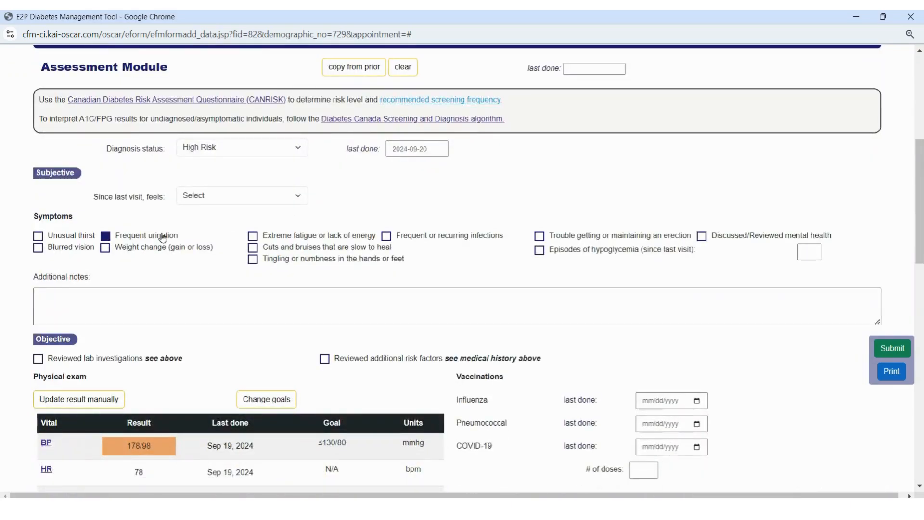
Mark tingling or numbness in the hands or feet and episodes of hypoglycemia as symptoms, recording 2 episodes since the last visit
{"action": "left_click", "coordinate": [330, 260]}
{"action": "left_click", "coordinate": [588, 250]}
{"action": "left_click", "coordinate": [813, 253]}
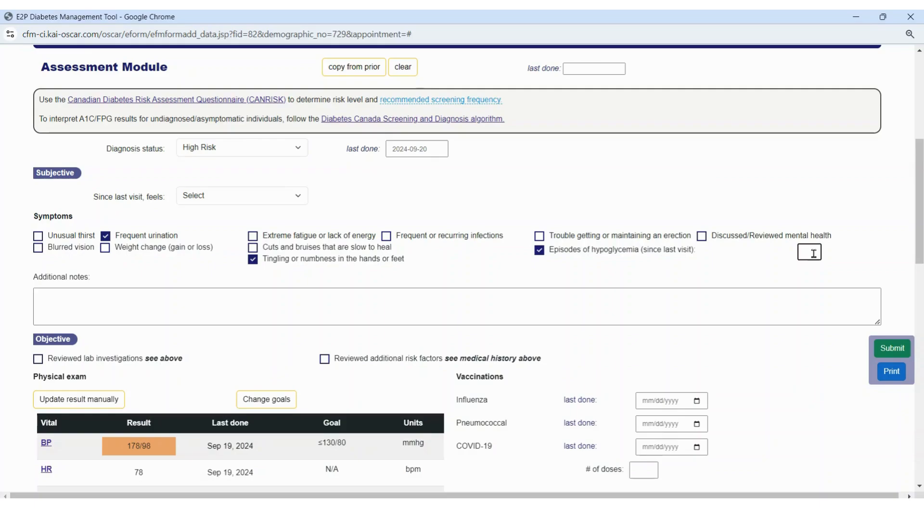
{"action": "type", "text": "2"}
Save the vitals goals as listed and pick a last done date for the influenza vaccination
{"action": "scroll", "coordinate": [808, 252], "scroll_direction": "down", "scroll_amount": 5}
{"action": "left_click", "coordinate": [259, 222]}
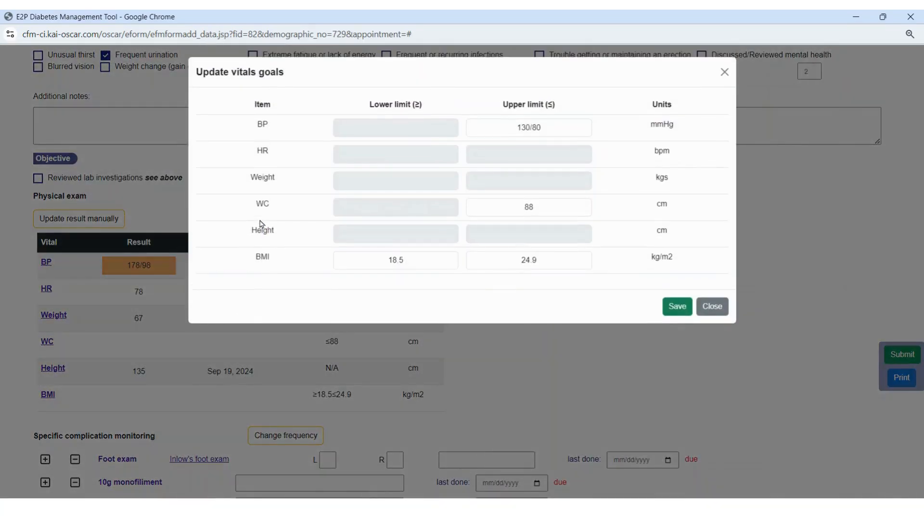
{"action": "left_click", "coordinate": [672, 308]}
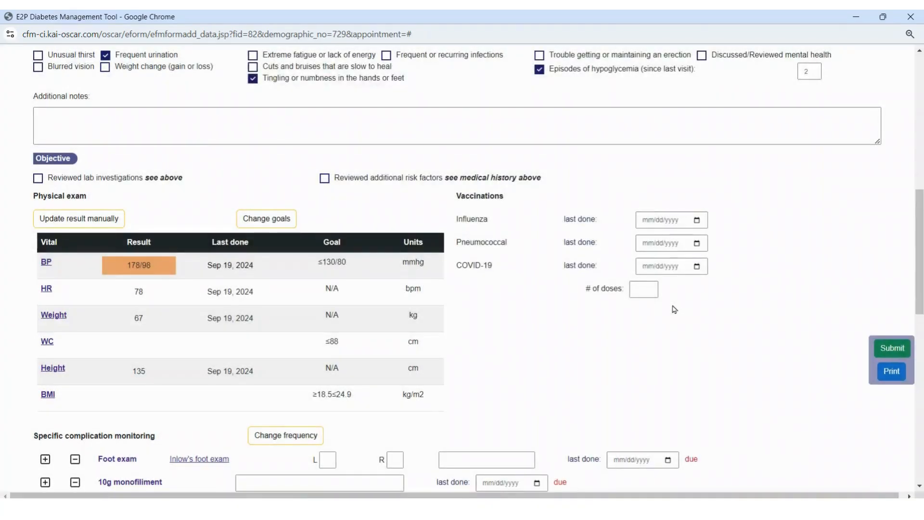
{"action": "left_click", "coordinate": [696, 220]}
{"action": "left_click", "coordinate": [701, 284]}
In the recent lab values, set the upper limit of the FBS goal to 5 and save the goals
{"action": "scroll", "coordinate": [704, 304], "scroll_direction": "up", "scroll_amount": 4}
{"action": "scroll", "coordinate": [703, 303], "scroll_direction": "up", "scroll_amount": 8}
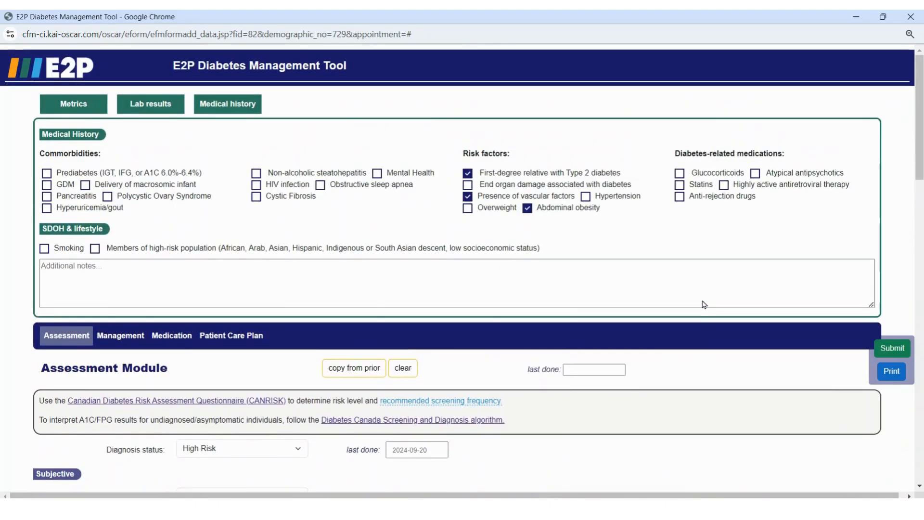
{"action": "left_click", "coordinate": [164, 106]}
{"action": "left_click", "coordinate": [299, 157]}
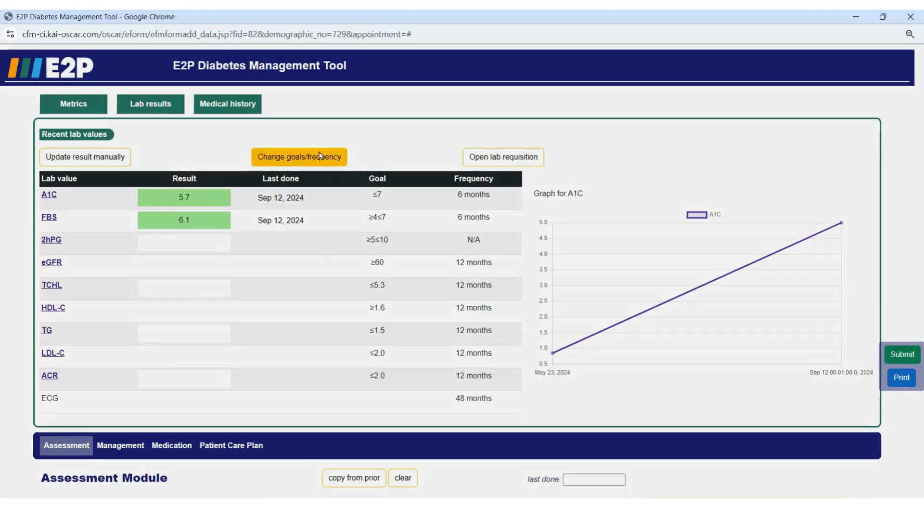
{"action": "left_click_drag", "start_coordinate": [476, 156], "coordinate": [407, 162]}
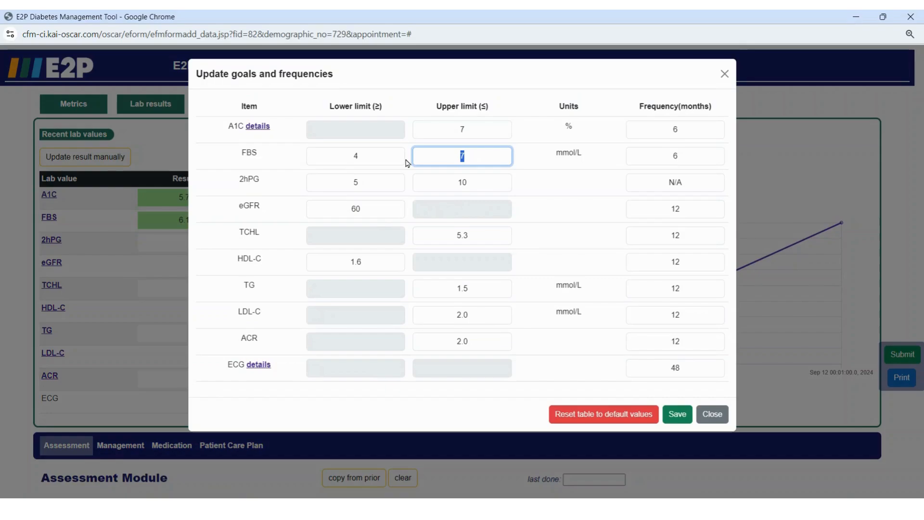
{"action": "type", "text": "5"}
{"action": "left_click", "coordinate": [676, 414]}
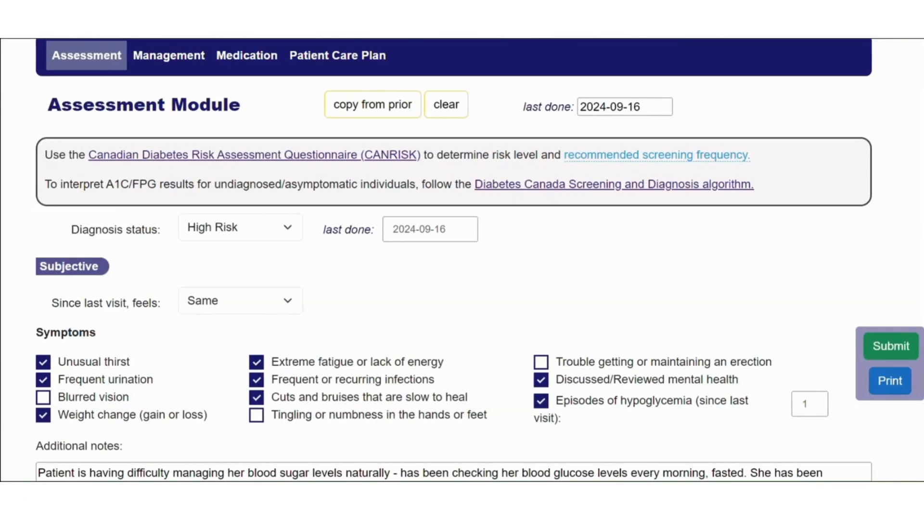
Record gum disease as screened - not present, answer No to a dental visit in the past year, and include a reminder in the plan
{"action": "scroll", "coordinate": [697, 247], "scroll_direction": "down", "scroll_amount": 3}
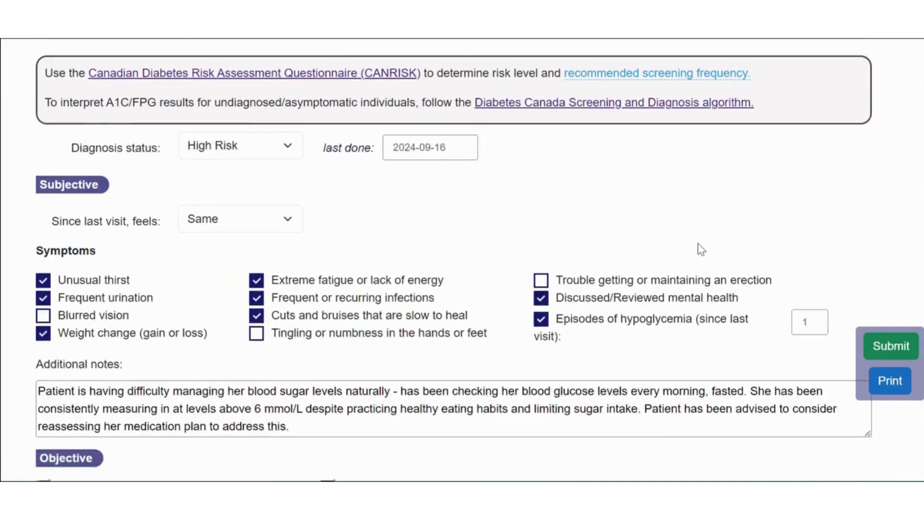
{"action": "scroll", "coordinate": [699, 248], "scroll_direction": "down", "scroll_amount": 15}
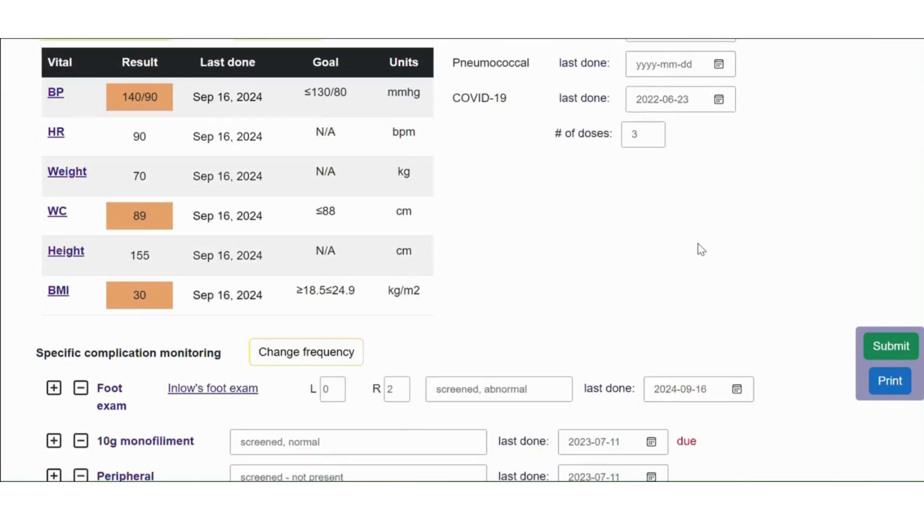
{"action": "scroll", "coordinate": [645, 246], "scroll_direction": "down", "scroll_amount": 3}
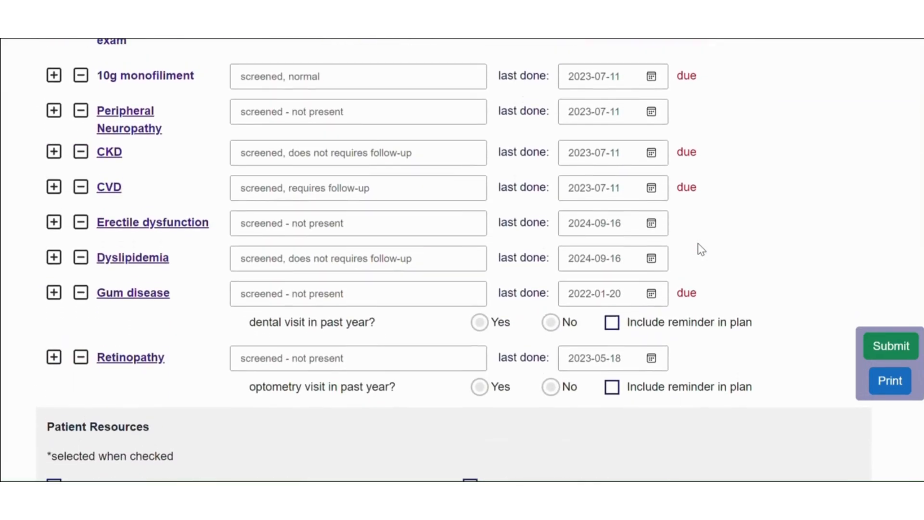
{"action": "left_click", "coordinate": [81, 293]}
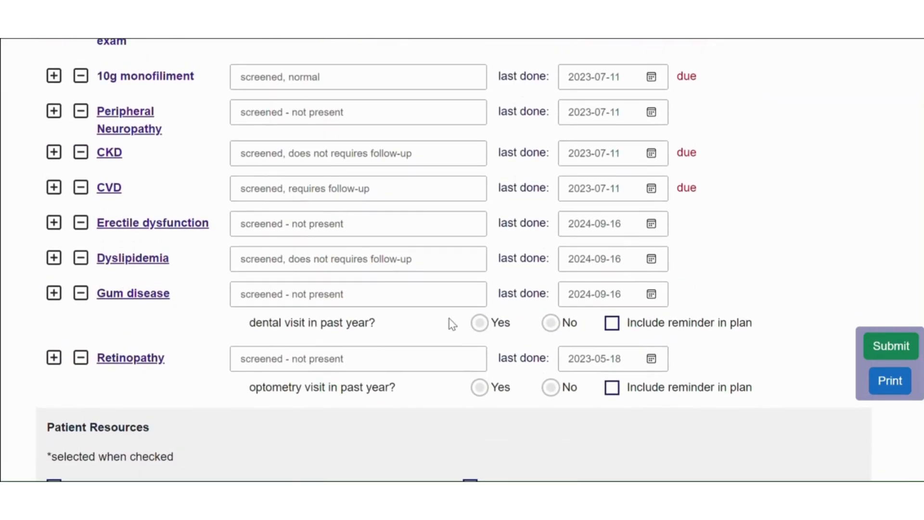
{"action": "left_click", "coordinate": [614, 327]}
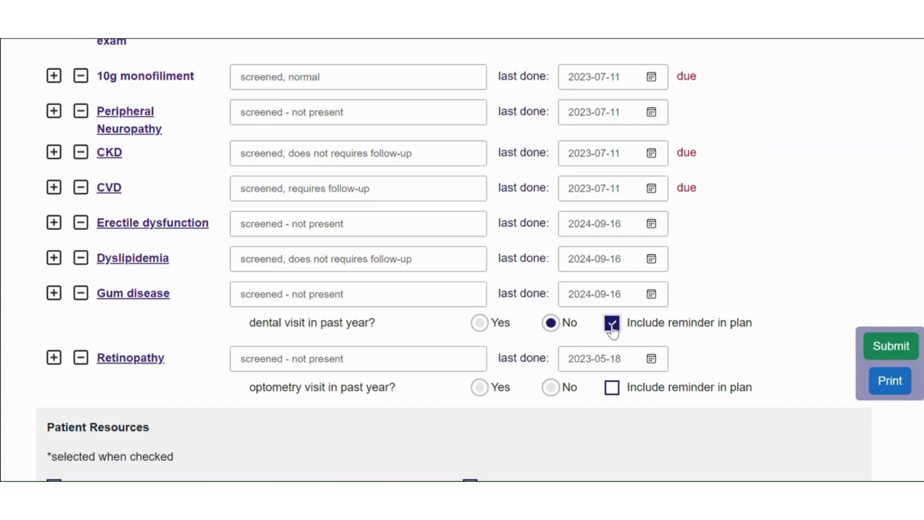
Record retinopathy as screened - not present, answer No to an optometry visit in the past year, and include a reminder in the plan
{"action": "left_click", "coordinate": [81, 358]}
{"action": "left_click", "coordinate": [551, 388]}
{"action": "left_click", "coordinate": [612, 389]}
Select the patient resources on proper shoe fit, foot care, eye exams, and medications protecting from heart disease and stroke
{"action": "scroll", "coordinate": [776, 342], "scroll_direction": "down", "scroll_amount": 3}
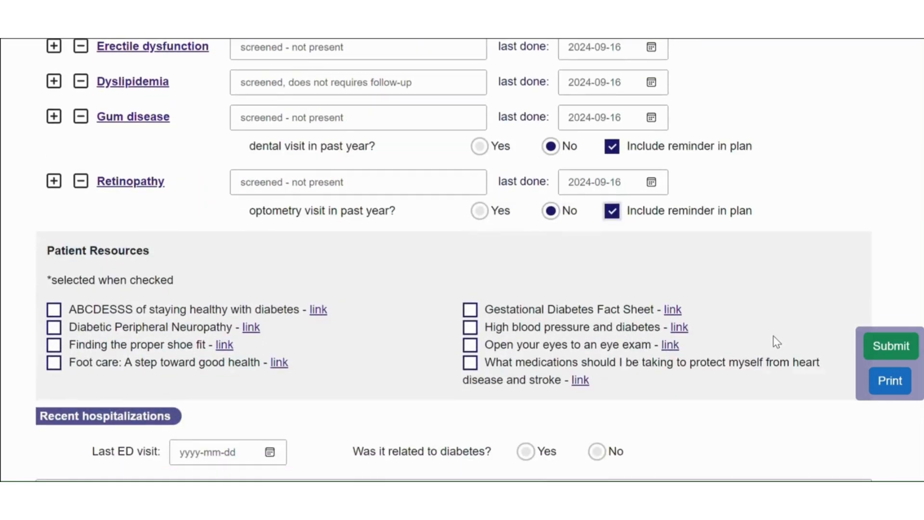
{"action": "left_click", "coordinate": [55, 346]}
{"action": "left_click", "coordinate": [54, 363]}
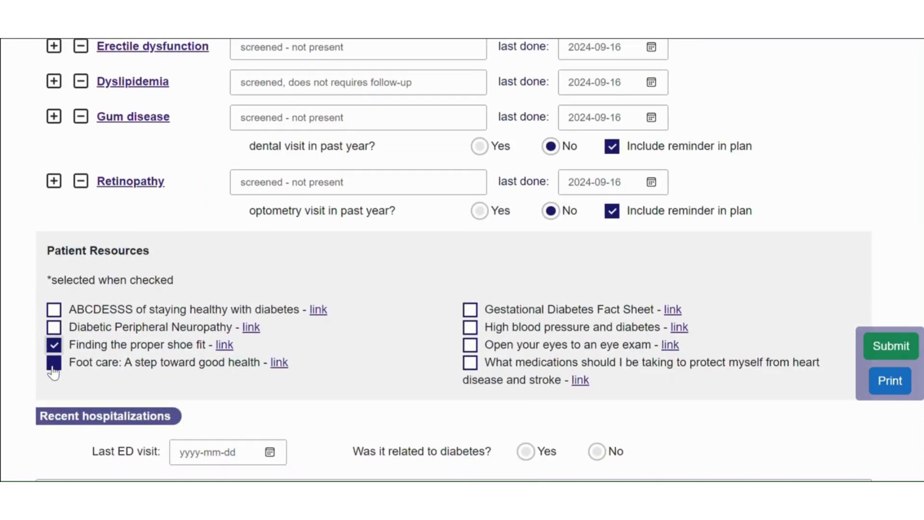
{"action": "left_click", "coordinate": [470, 345]}
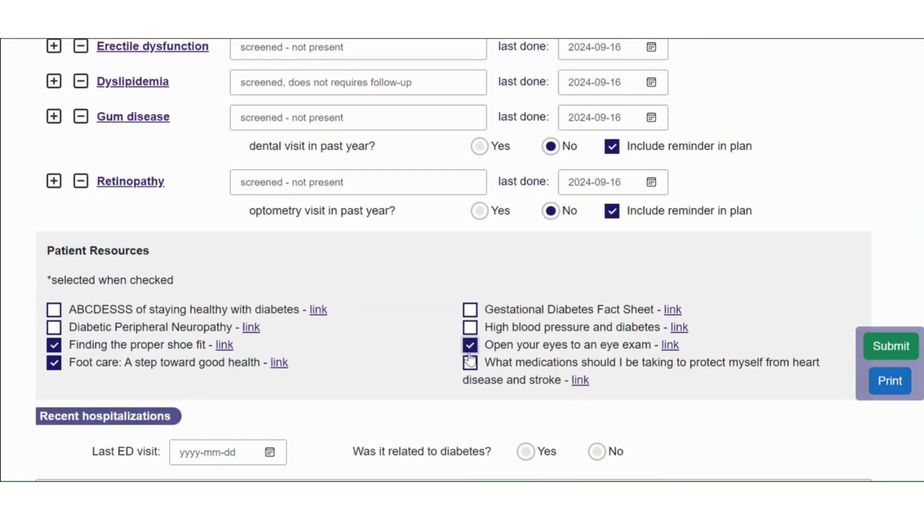
{"action": "left_click", "coordinate": [470, 362]}
Switch to the Management Module and add the patient goal "Exercise with fitness trainer 2x a week"
{"action": "scroll", "coordinate": [671, 387], "scroll_direction": "up", "scroll_amount": 20}
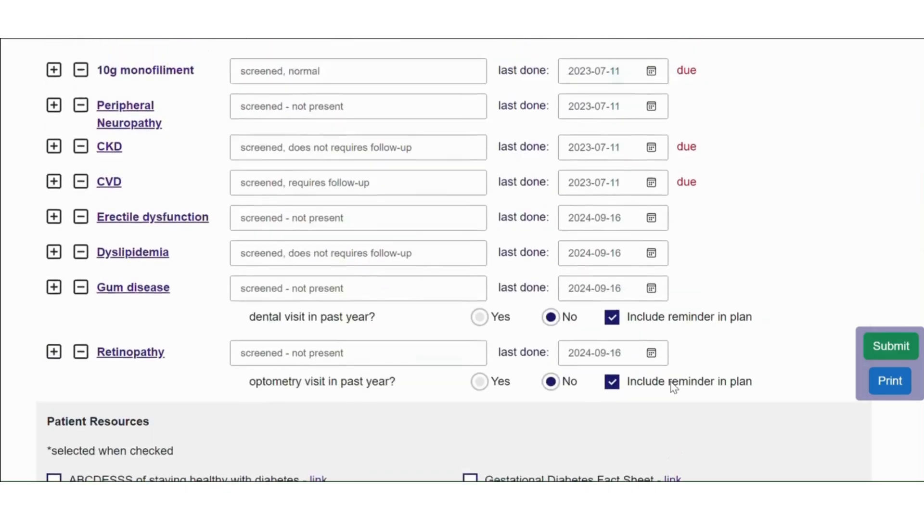
{"action": "scroll", "coordinate": [671, 388], "scroll_direction": "up", "scroll_amount": 6}
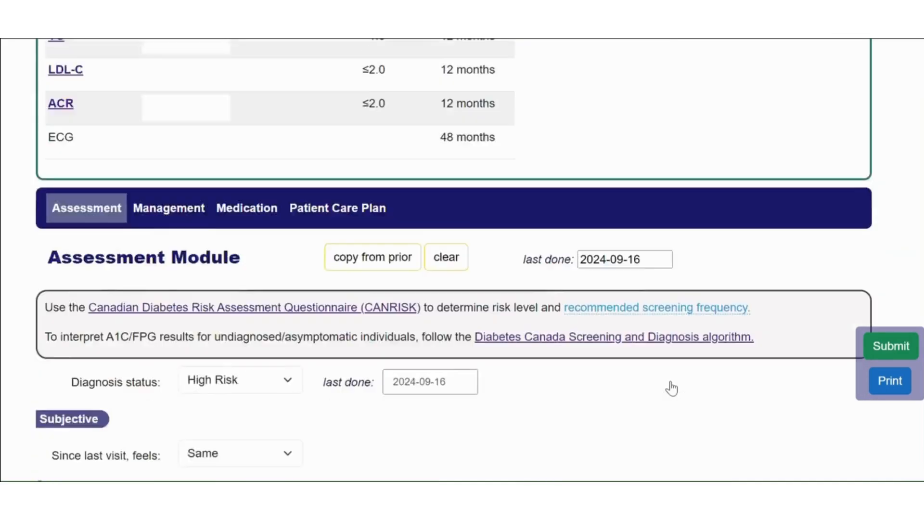
{"action": "left_click", "coordinate": [159, 253]}
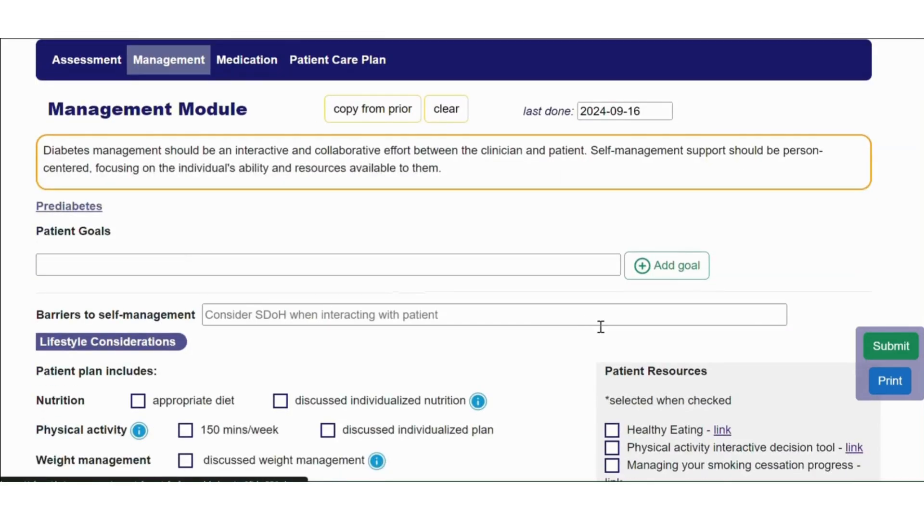
{"action": "scroll", "coordinate": [598, 324], "scroll_direction": "down", "scroll_amount": 3}
{"action": "left_click", "coordinate": [501, 183]}
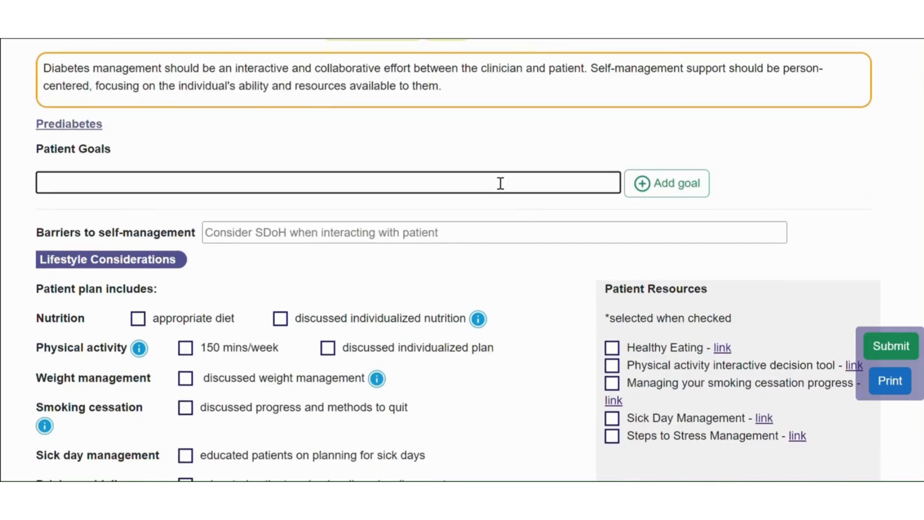
{"action": "type", "text": "Exercise with "}
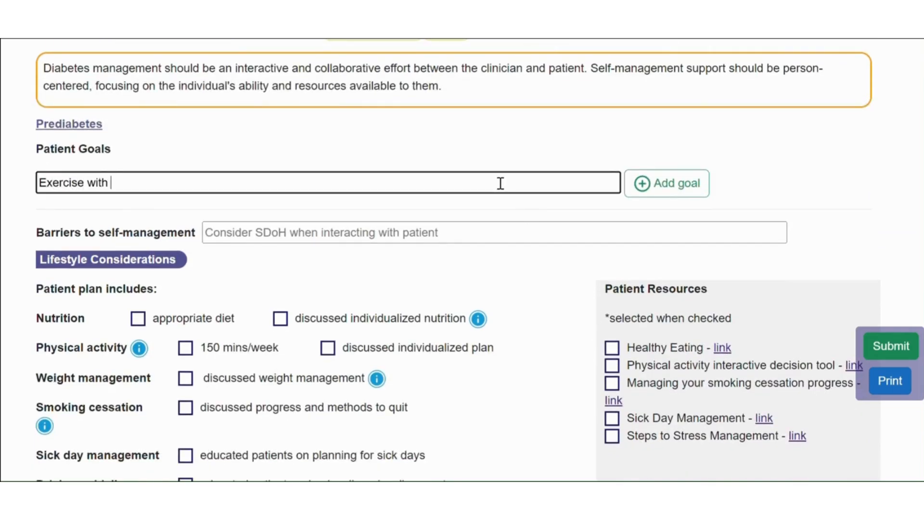
{"action": "type", "text": "fitness trainer"}
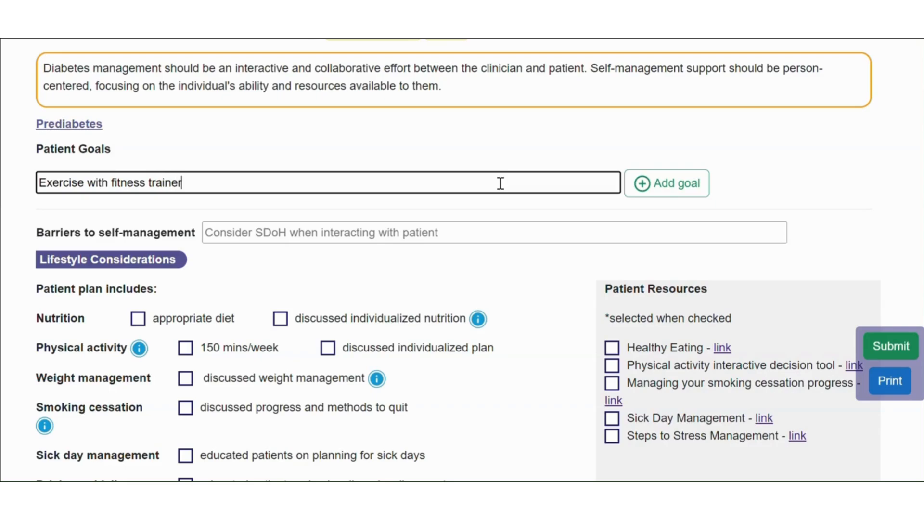
{"action": "type", "text": " 2x a week"}
{"action": "left_click", "coordinate": [667, 185]}
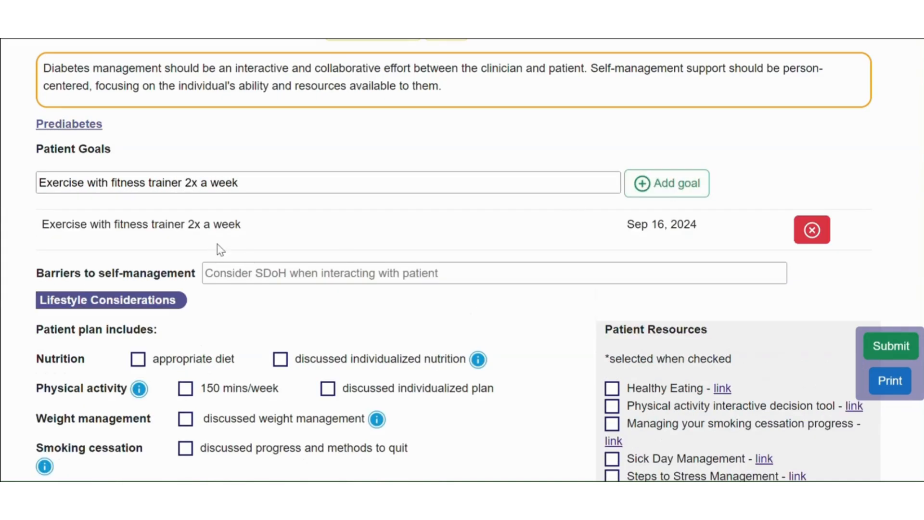
Add "Quit smoking" as a second patient goal and remove it from the goal list again
{"action": "left_click_drag", "start_coordinate": [263, 188], "coordinate": [32, 151]}
{"action": "type", "text": "Q"}
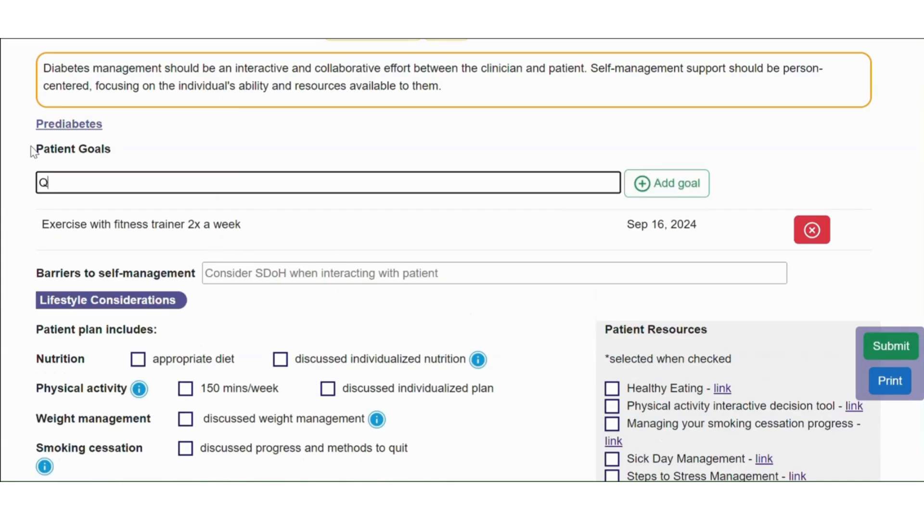
{"action": "type", "text": "uit smoking"}
{"action": "left_click", "coordinate": [678, 195]}
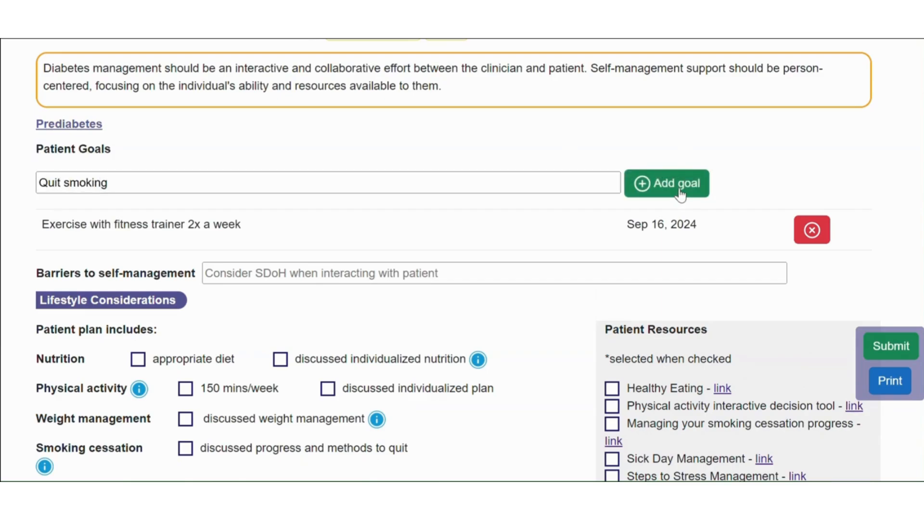
{"action": "left_click", "coordinate": [809, 276]}
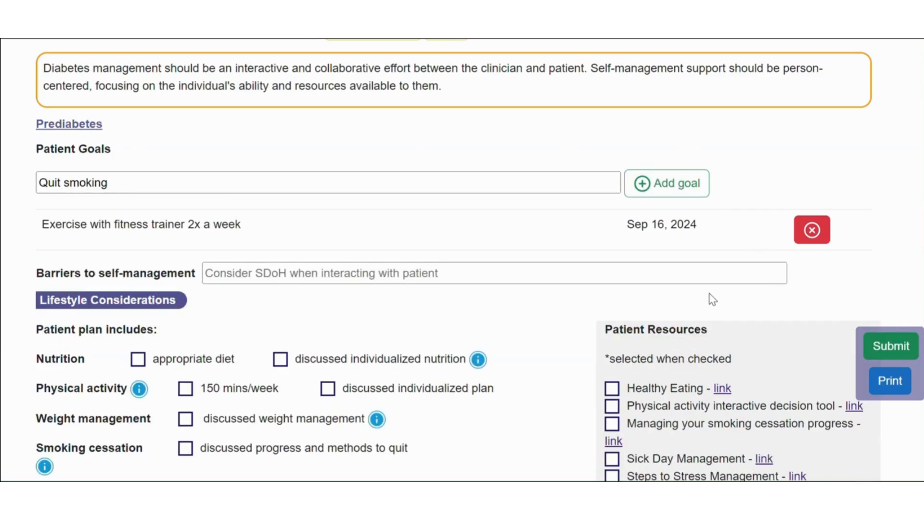
In the patient plan, mark appropriate diet, 150 mins/week of physical activity, discussed weight management, smoking cessation methods, and safe driving education for insulin users
{"action": "scroll", "coordinate": [709, 299], "scroll_direction": "down", "scroll_amount": 3}
{"action": "left_click", "coordinate": [236, 239]}
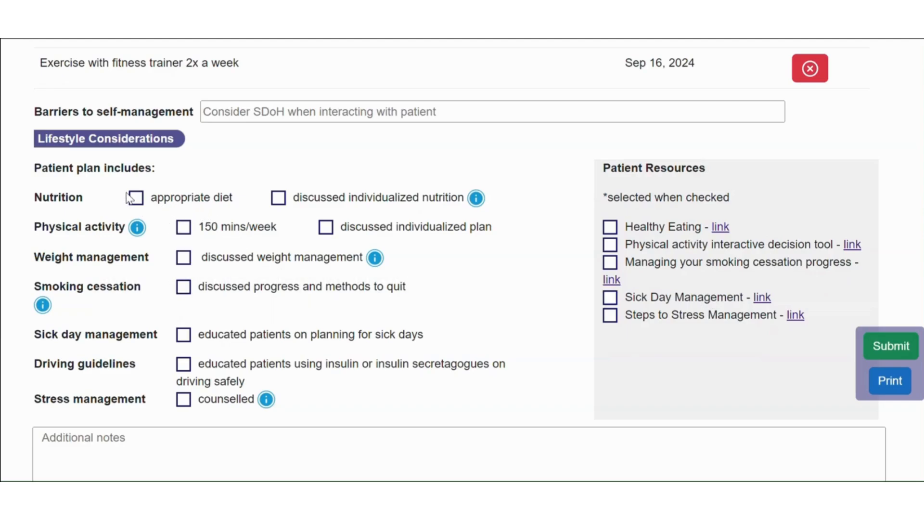
{"action": "left_click", "coordinate": [137, 198]}
{"action": "left_click", "coordinate": [183, 227]}
{"action": "left_click", "coordinate": [184, 257]}
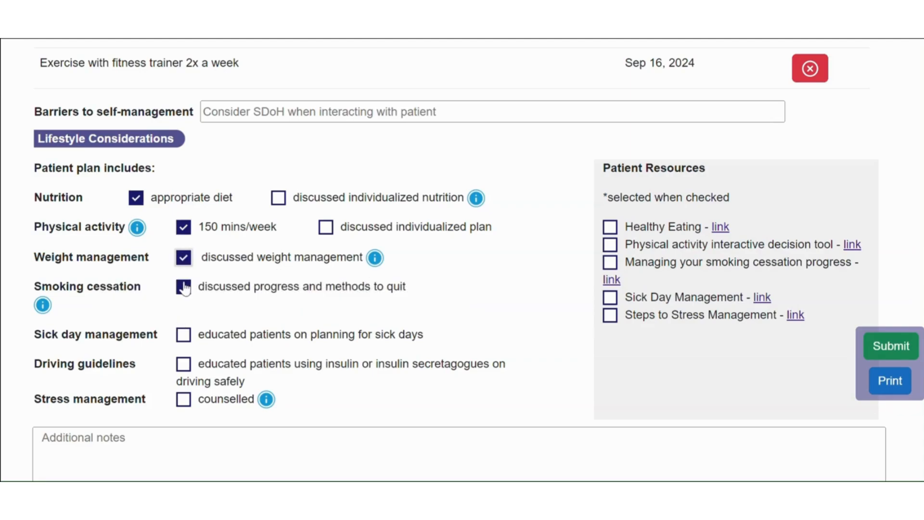
{"action": "left_click", "coordinate": [184, 288]}
{"action": "scroll", "coordinate": [274, 341], "scroll_direction": "down", "scroll_amount": 1}
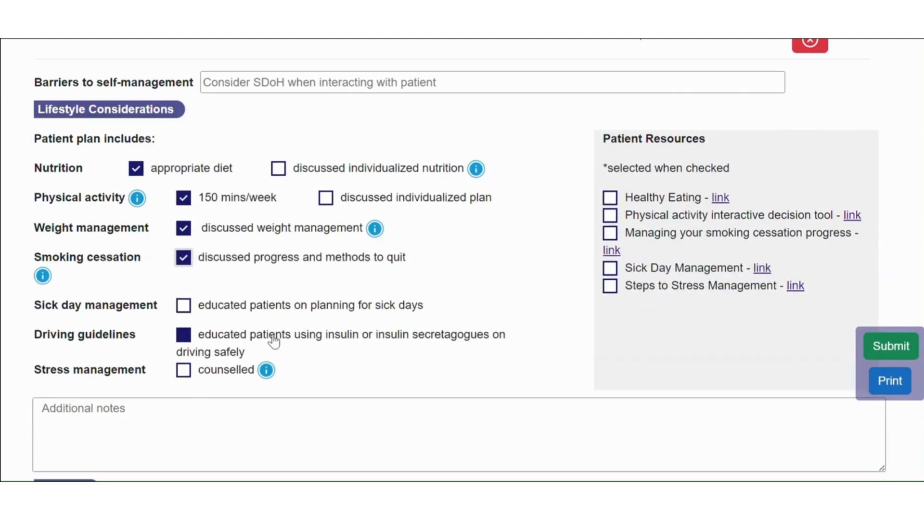
{"action": "left_click", "coordinate": [184, 336]}
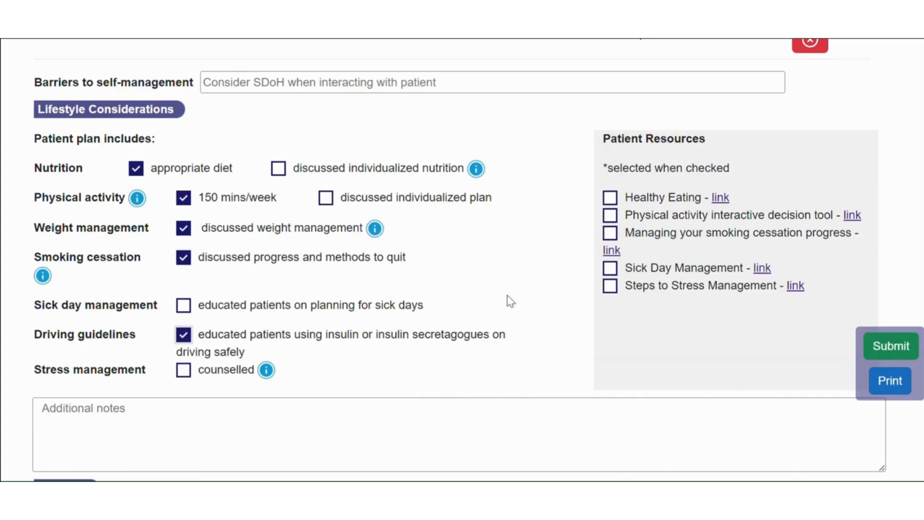
Select the physical activity interactive decision tool and the smoking cessation progress handout as patient resources
{"action": "left_click", "coordinate": [610, 217]}
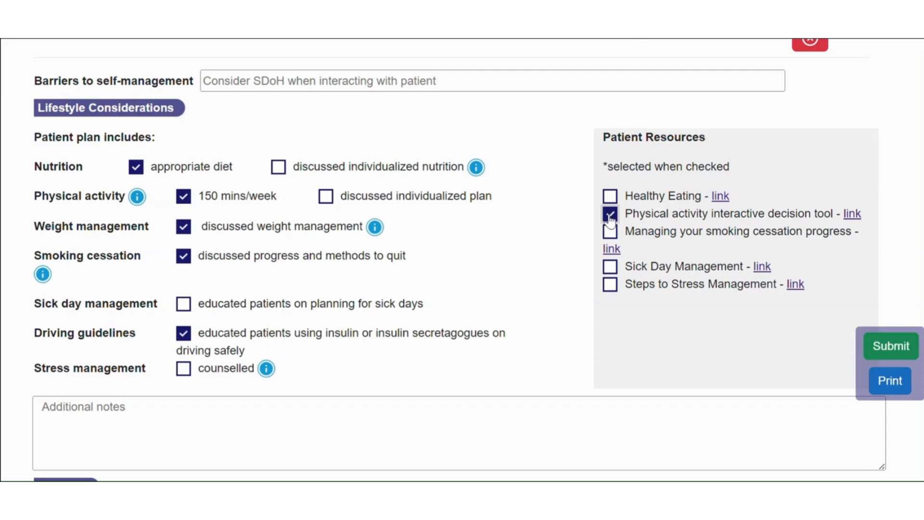
{"action": "left_click", "coordinate": [610, 233]}
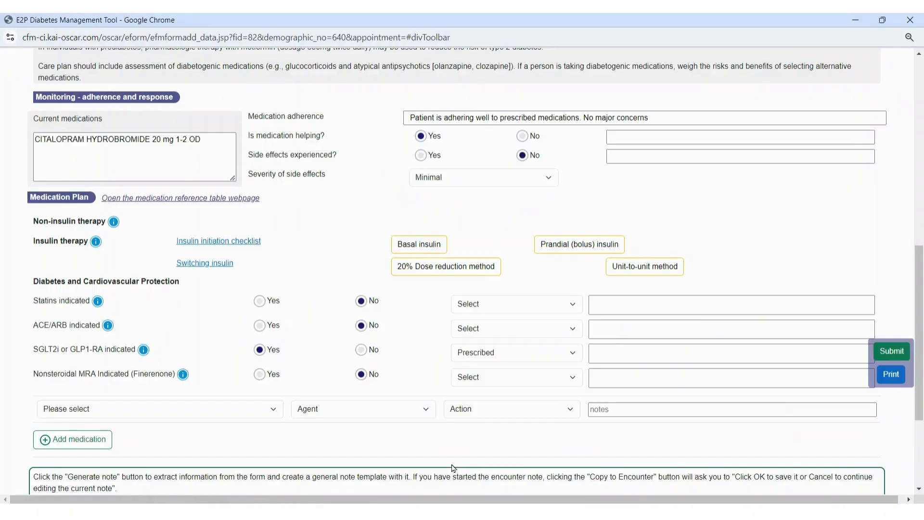
Open the medication reference table from the Medication Plan and view the details of Acarbose under Alpha-glucosidase inhibitor
{"action": "left_click", "coordinate": [244, 199]}
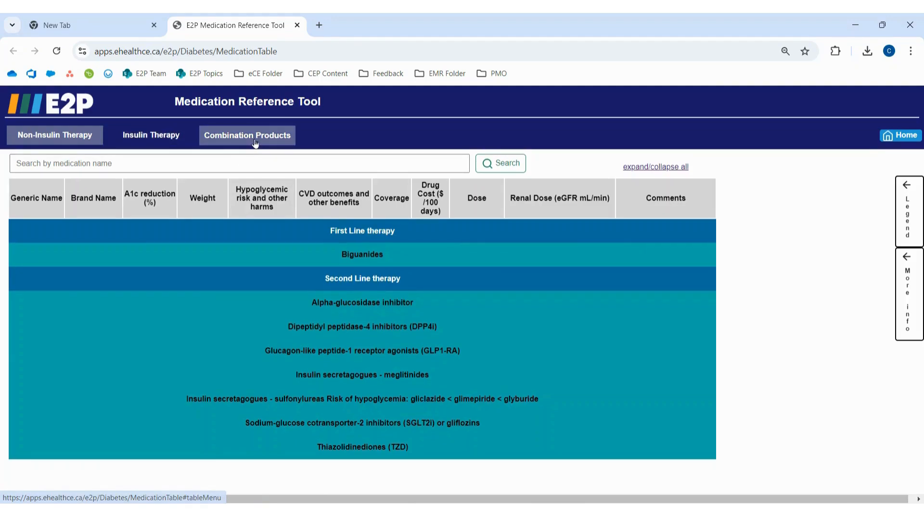
{"action": "left_click", "coordinate": [363, 306]}
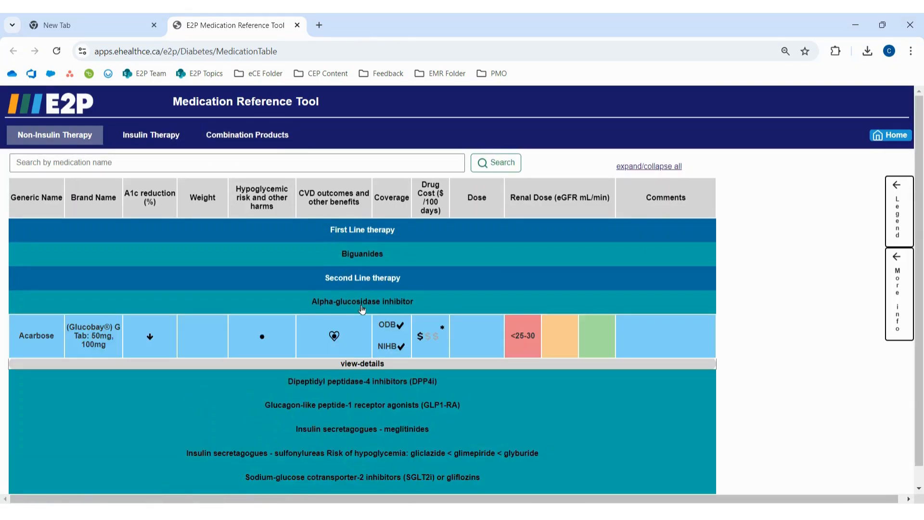
{"action": "left_click", "coordinate": [363, 364]}
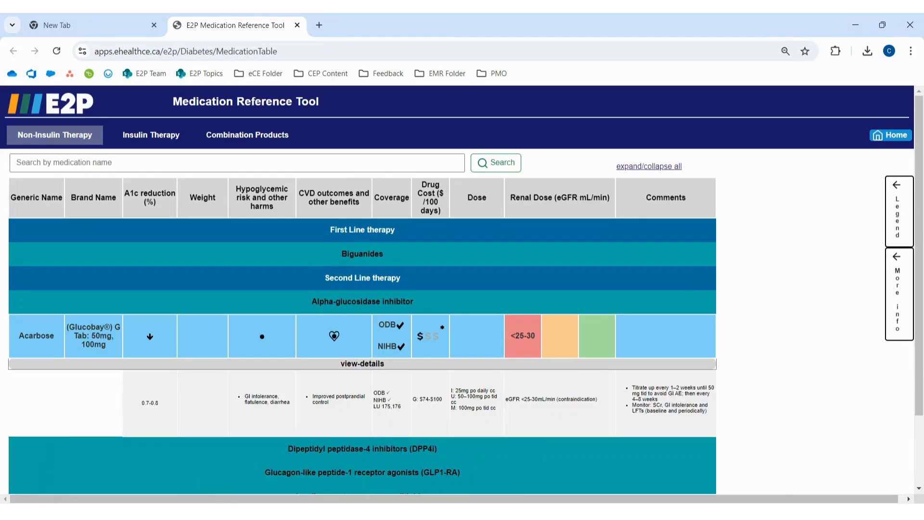
Return to the diabetes tool and choose Alpha-glucosidase inhibitor as the medication class in the Medication Plan
{"action": "left_click", "coordinate": [474, 491]}
{"action": "left_click", "coordinate": [219, 410]}
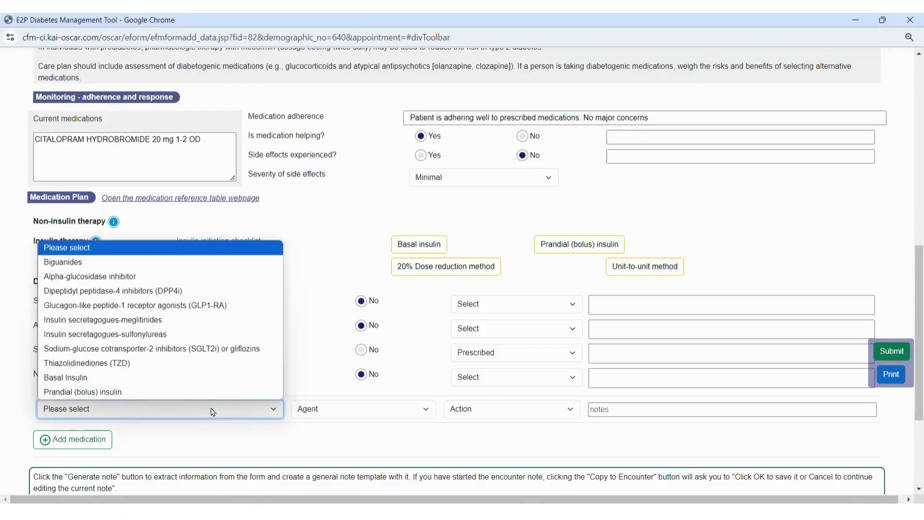
{"action": "left_click", "coordinate": [172, 278]}
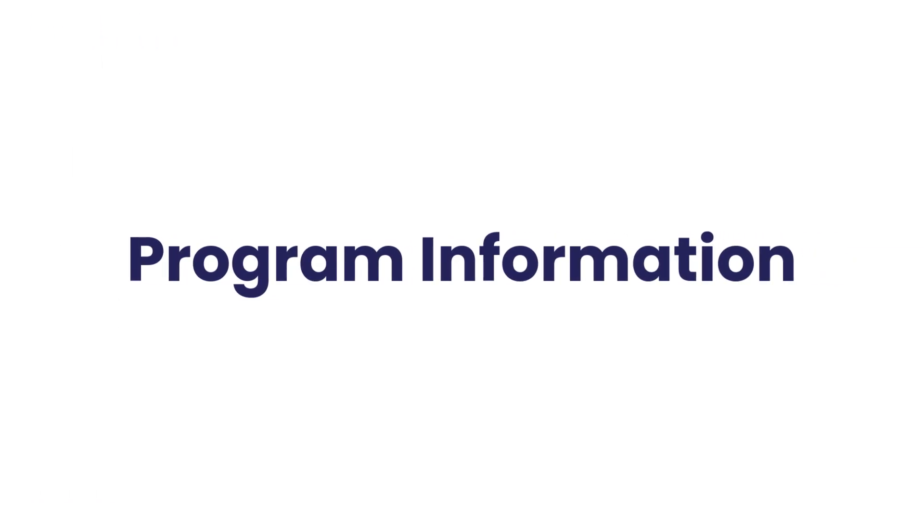